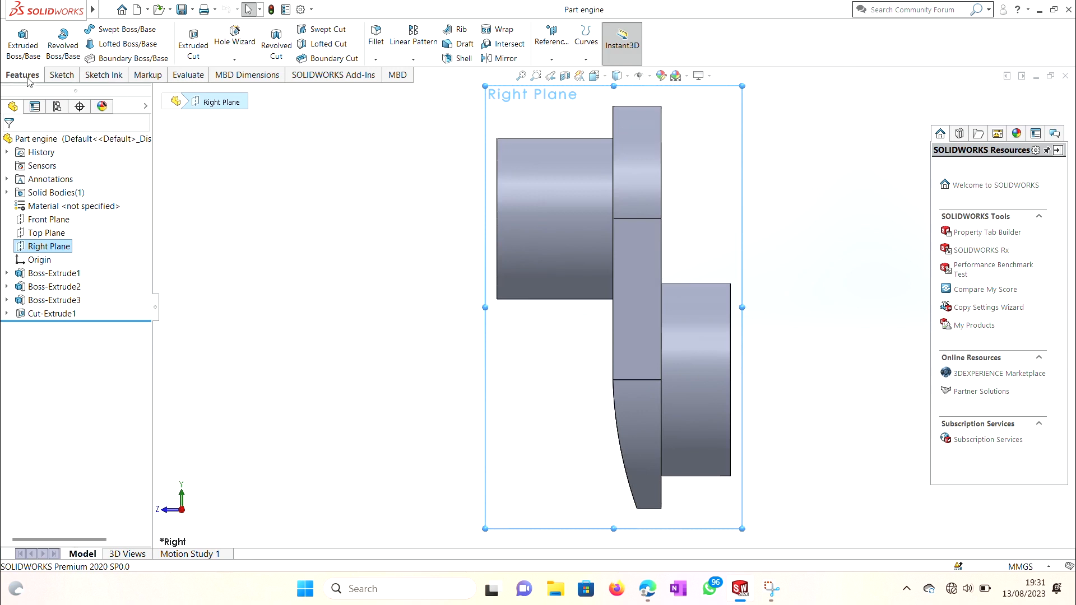
Sketch a three-point arc of about 167 mm radius on the Right Plane, from the web's upper edge to the side-edge vertex below
click(68, 79)
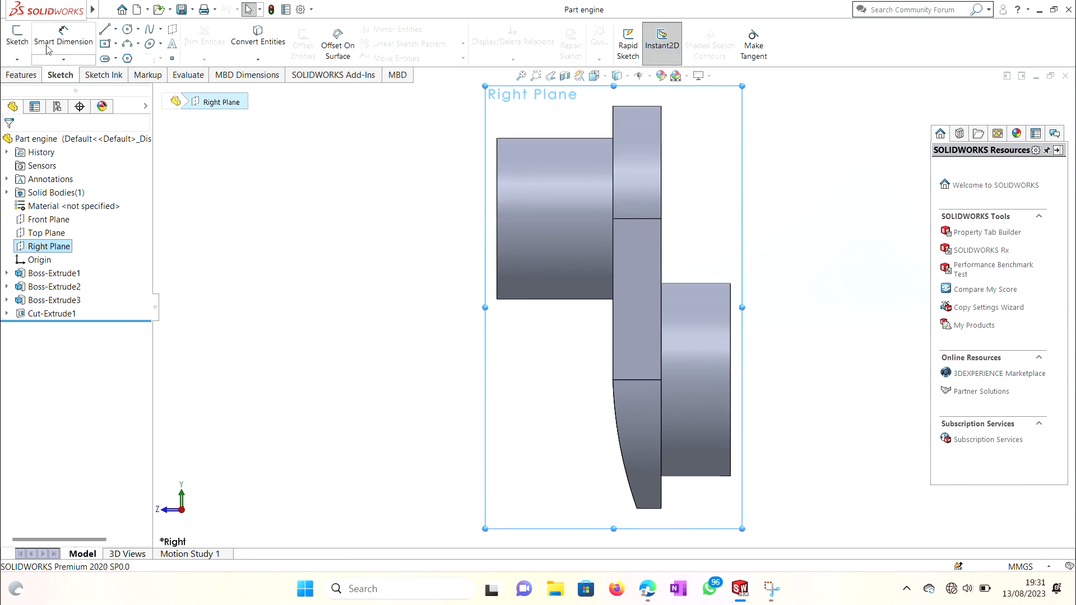
click(129, 46)
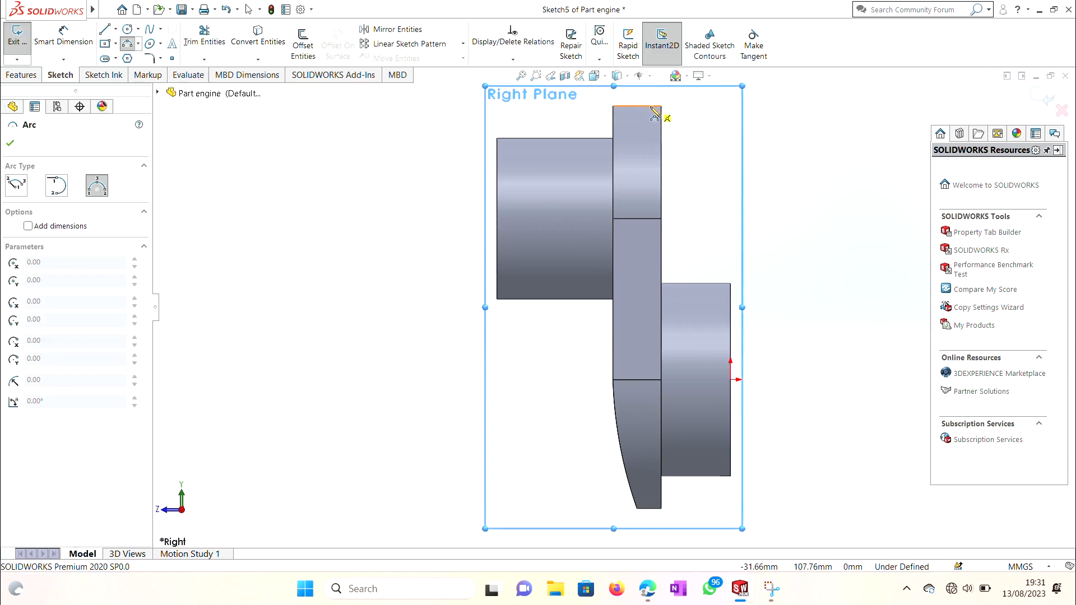
click(636, 106)
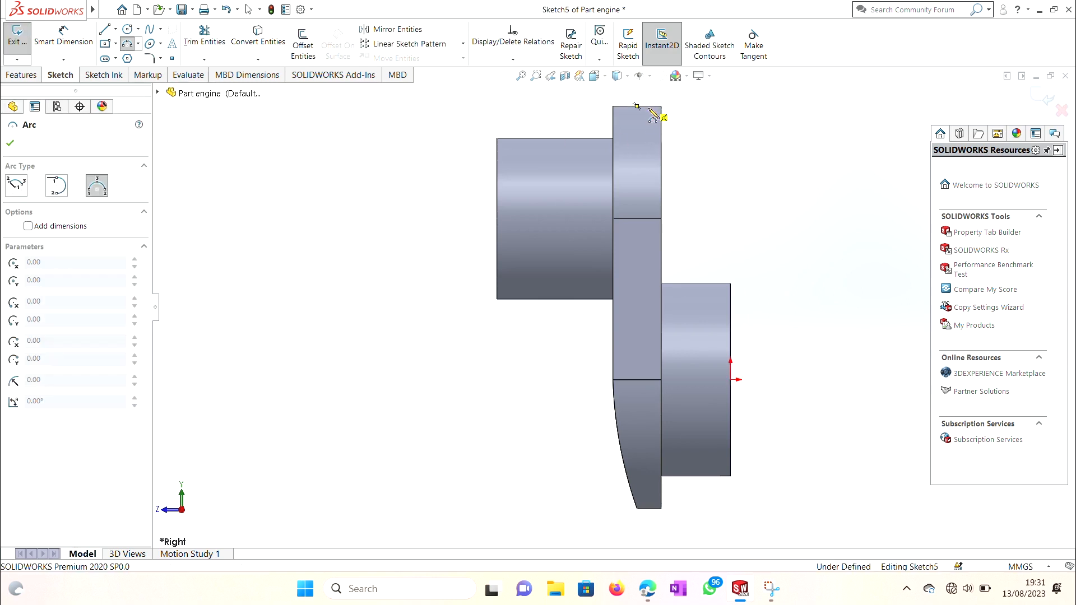
click(661, 219)
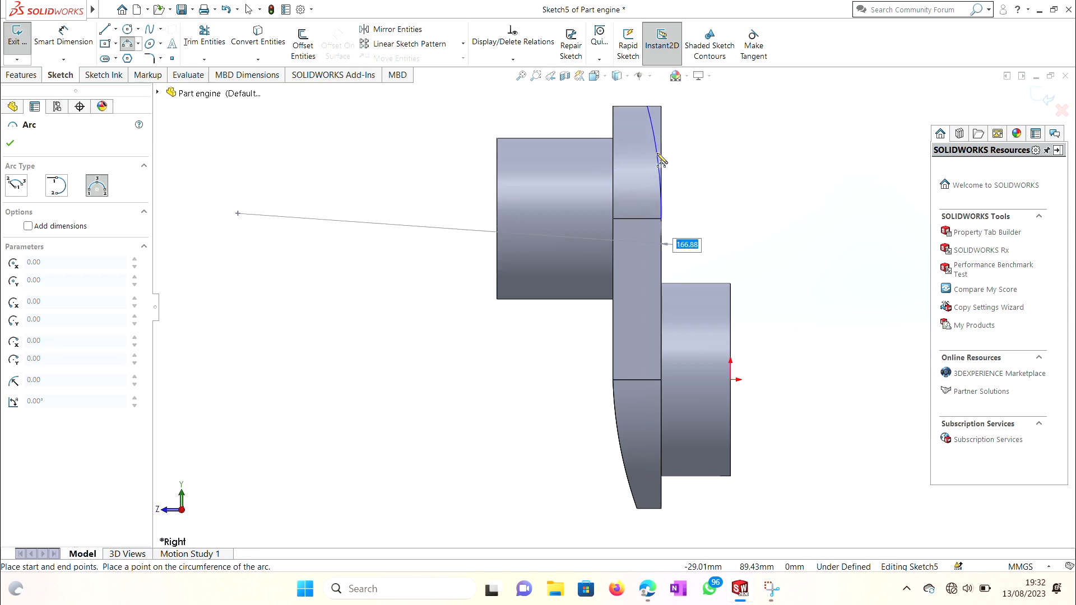
click(658, 156)
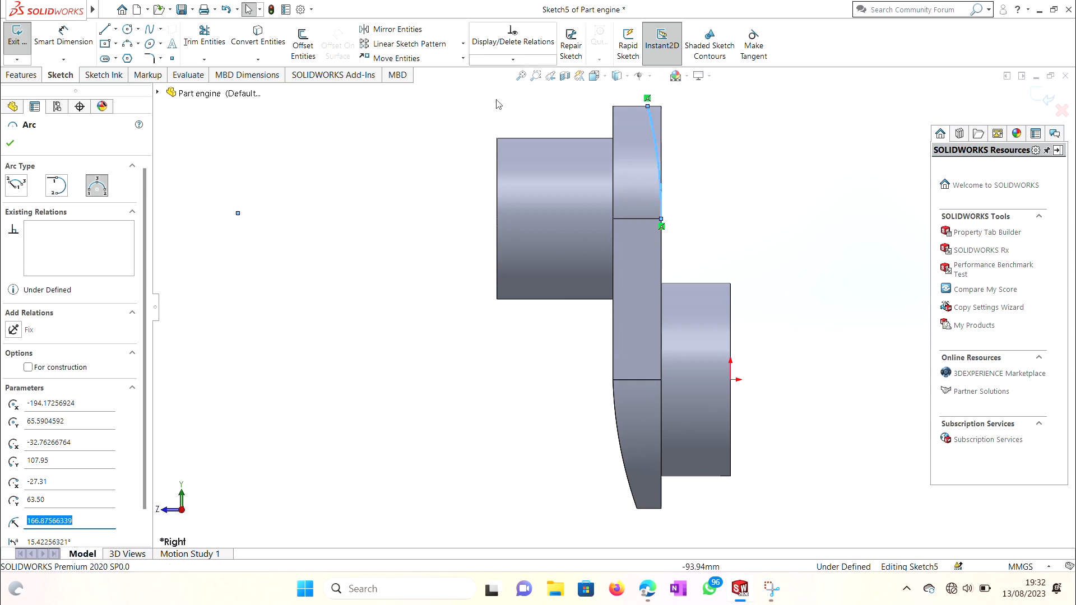
Dimension the horizontal distance between the arc's upper endpoint and the web's adjacent upper corner as 5 mm
right_click(500, 120)
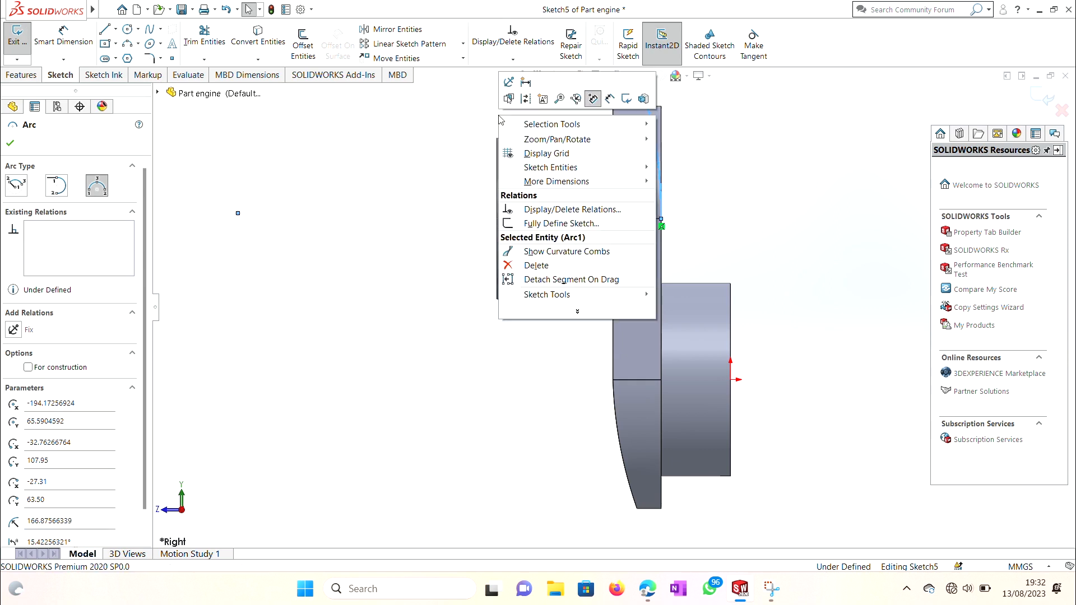
click(611, 106)
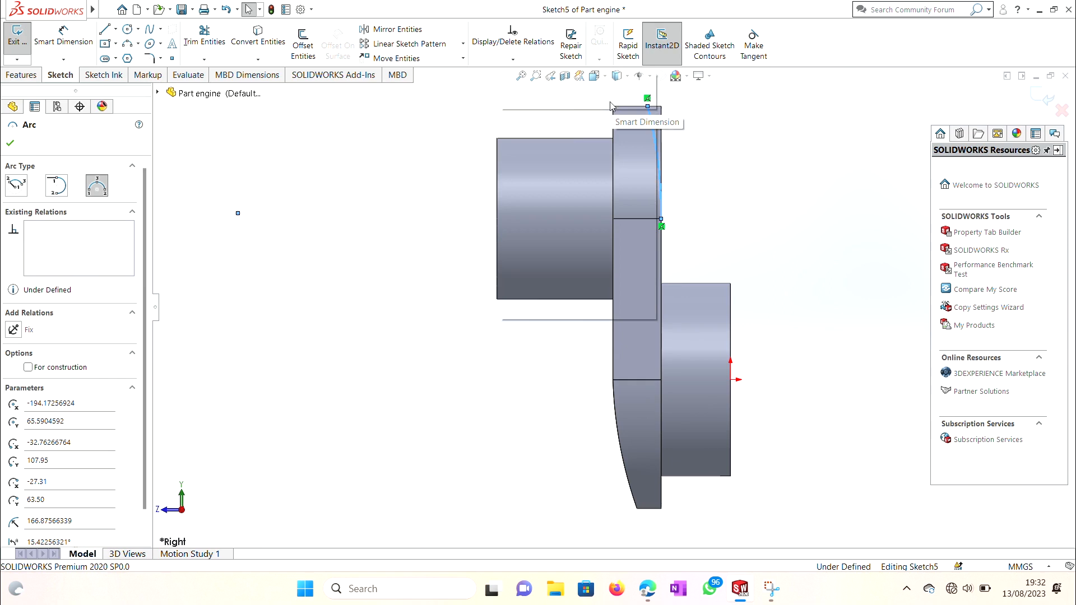
click(648, 107)
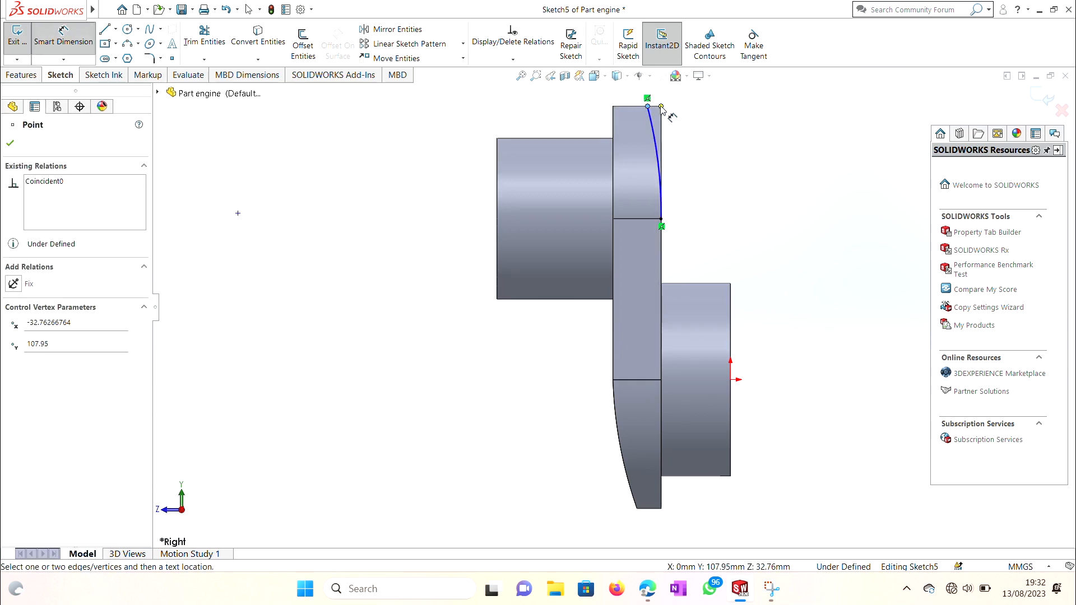
click(661, 107)
click(654, 93)
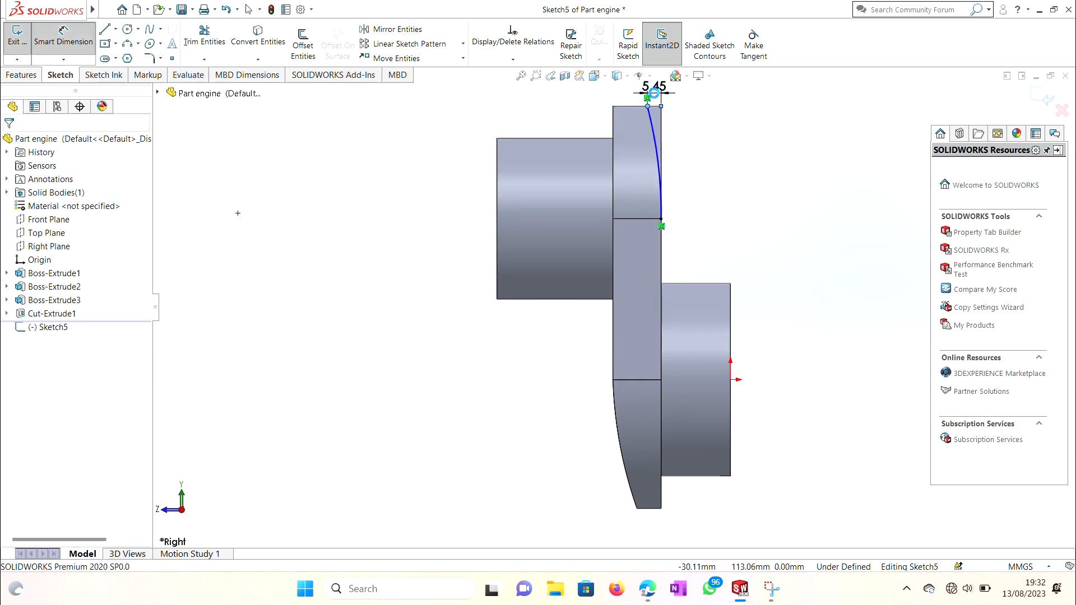
text(2)
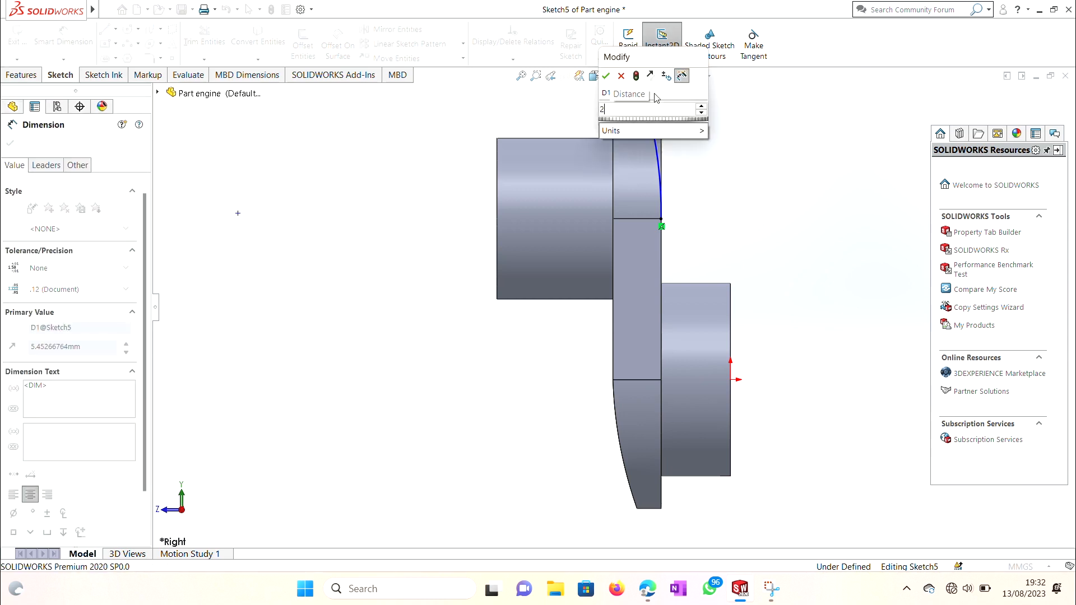
key(BackSpace)
text(5)
key(Return)
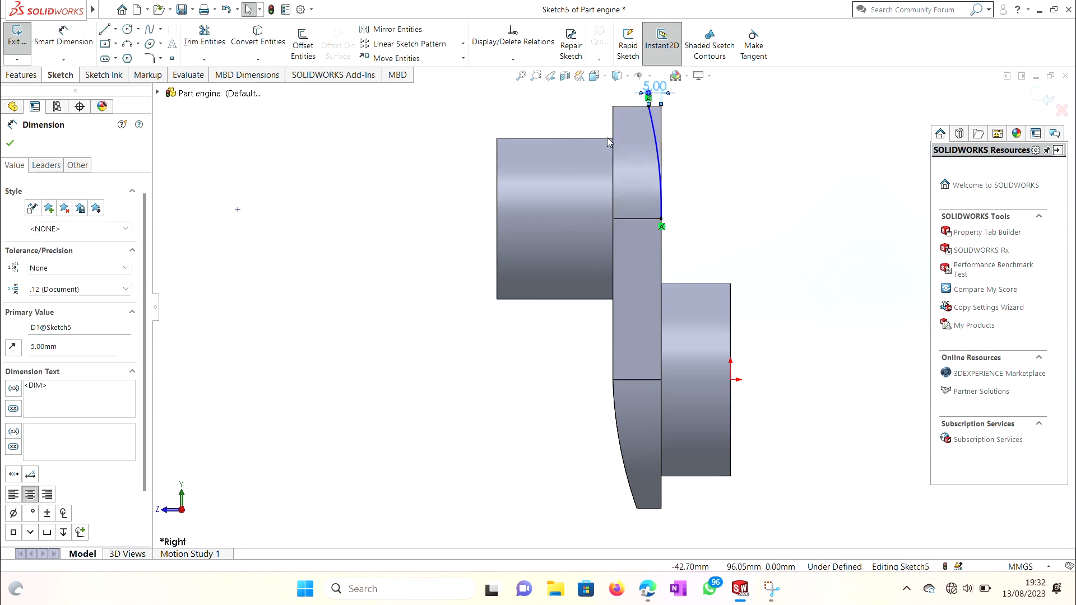
Dimension the arc's radius as 169 mm
right_click(415, 210)
click(523, 195)
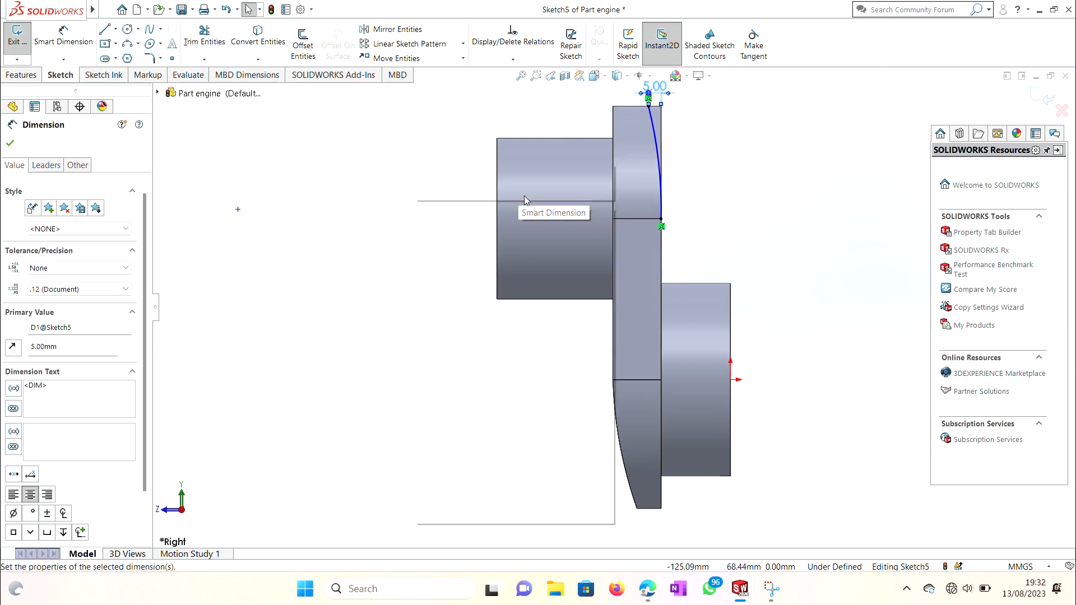
click(651, 132)
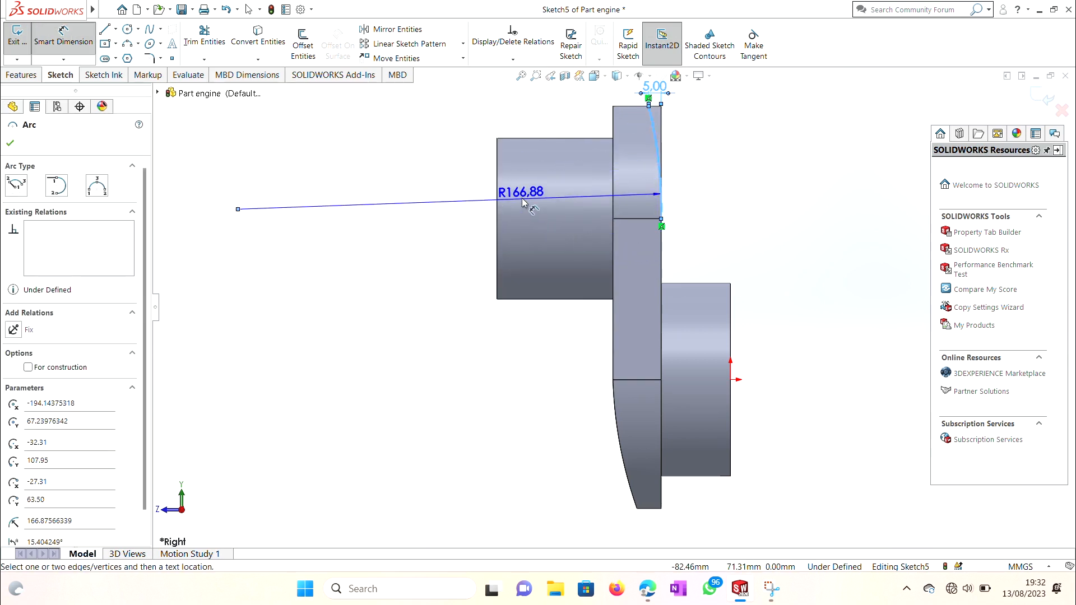
click(524, 201)
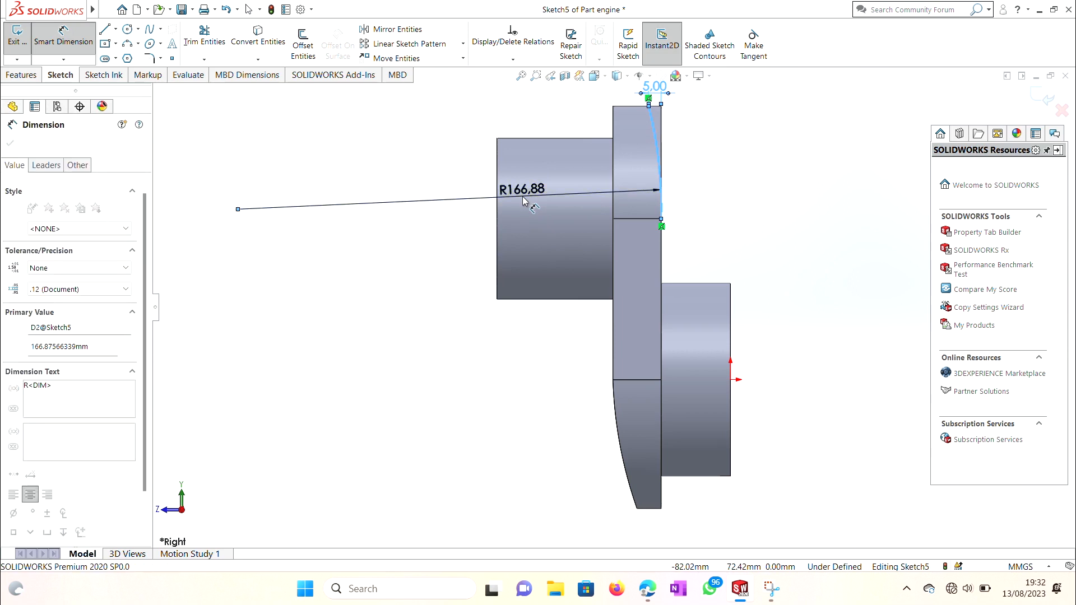
text(169)
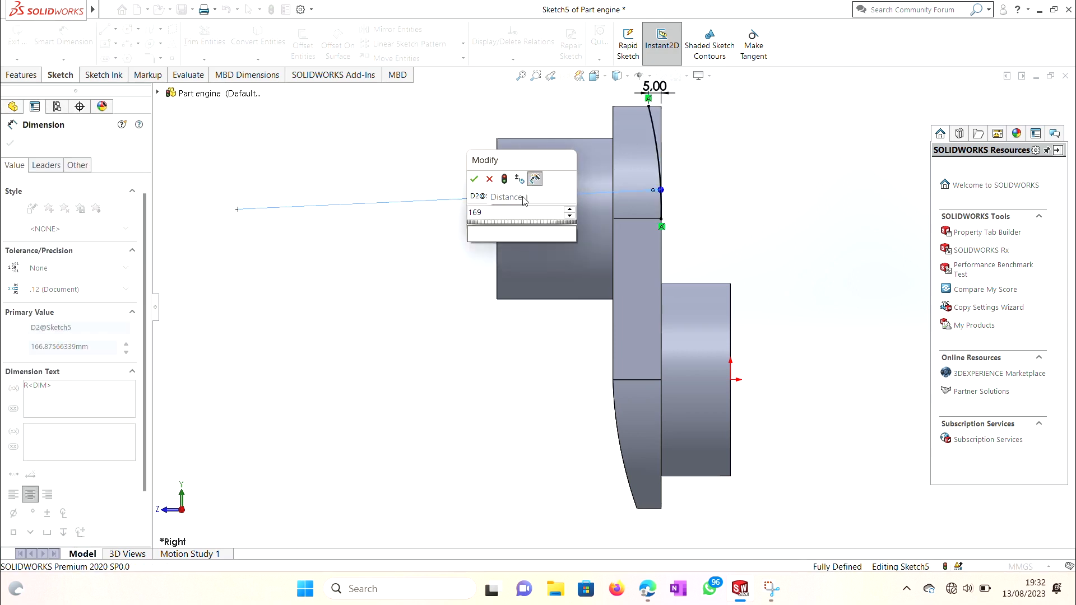
key(Return)
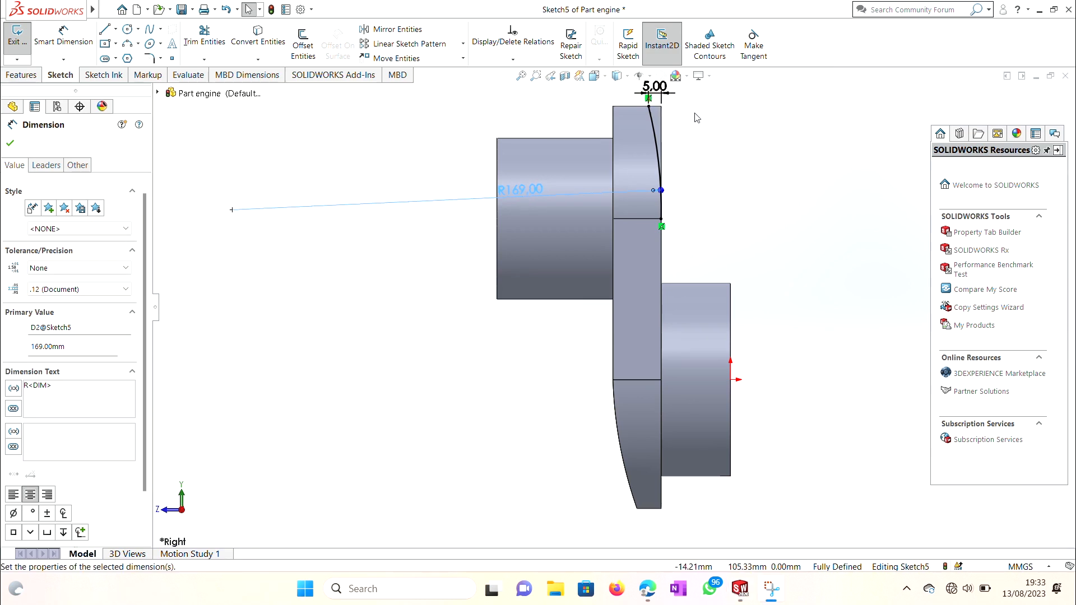
Close the arc profile outside the web with a 38 mm horizontal line, a 44.45 mm vertical line and a 33 mm horizontal line, all approximate
click(104, 29)
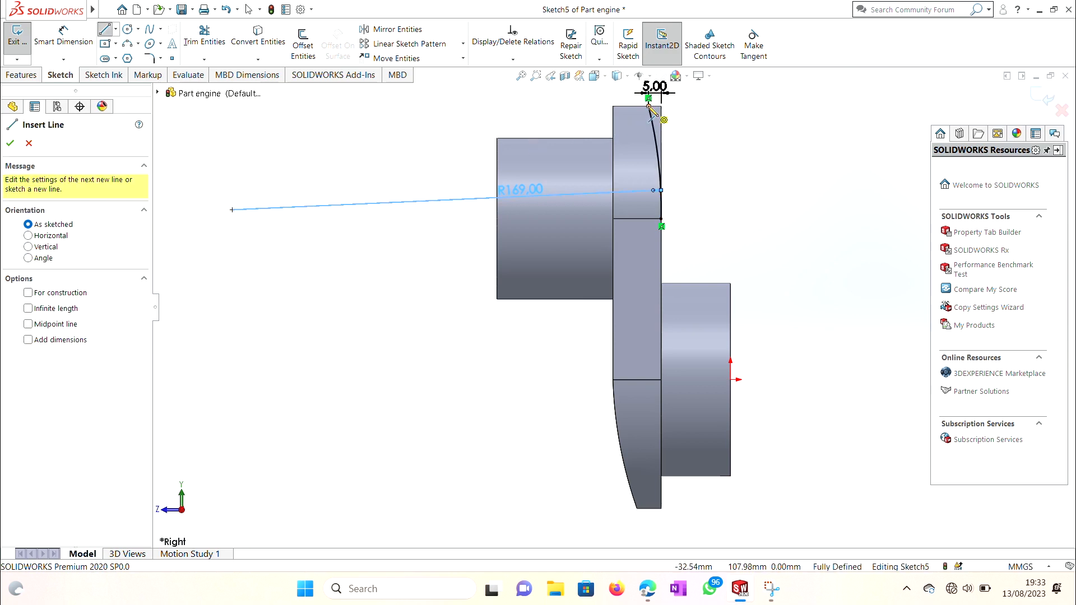
click(648, 106)
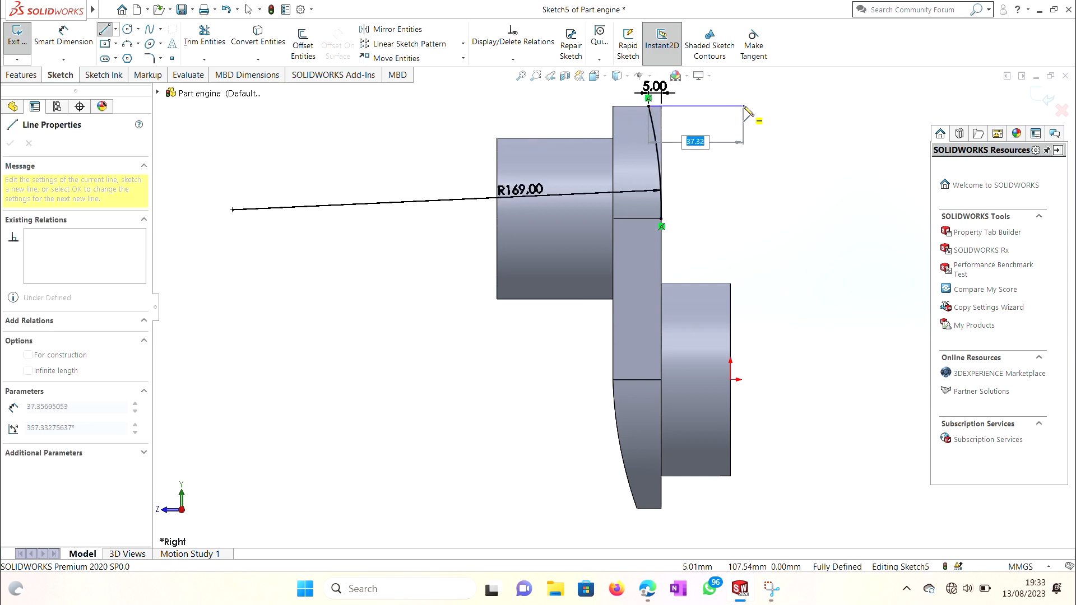
click(745, 106)
key(Escape)
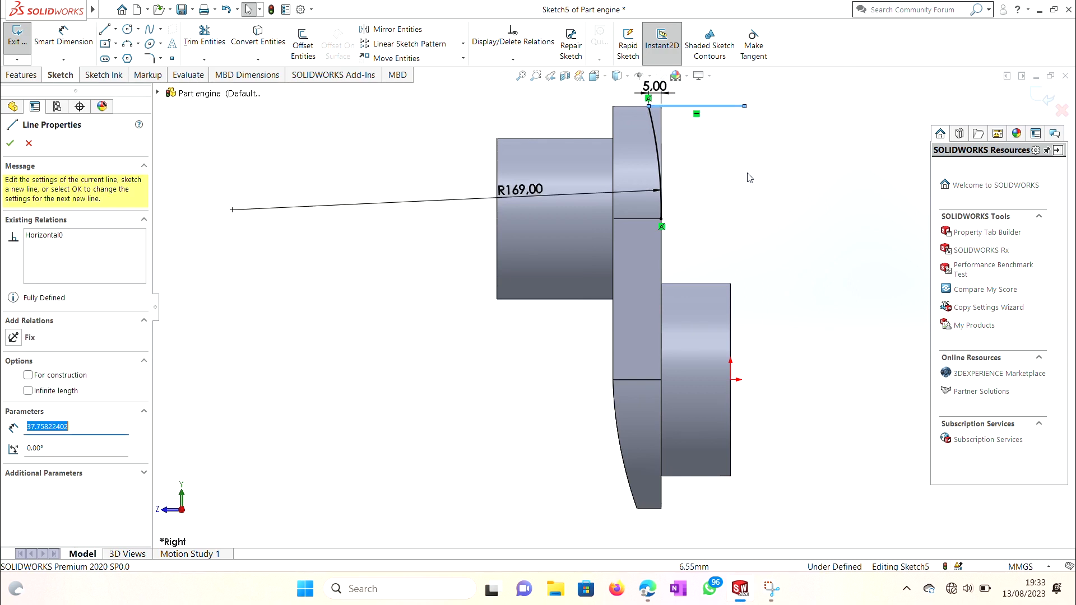
key(l)
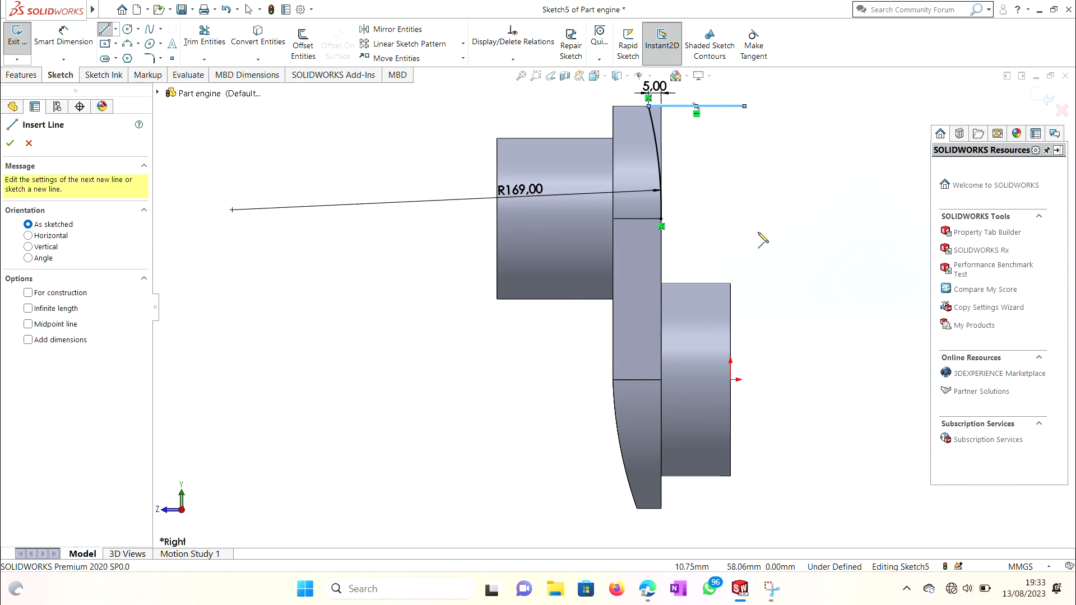
click(745, 106)
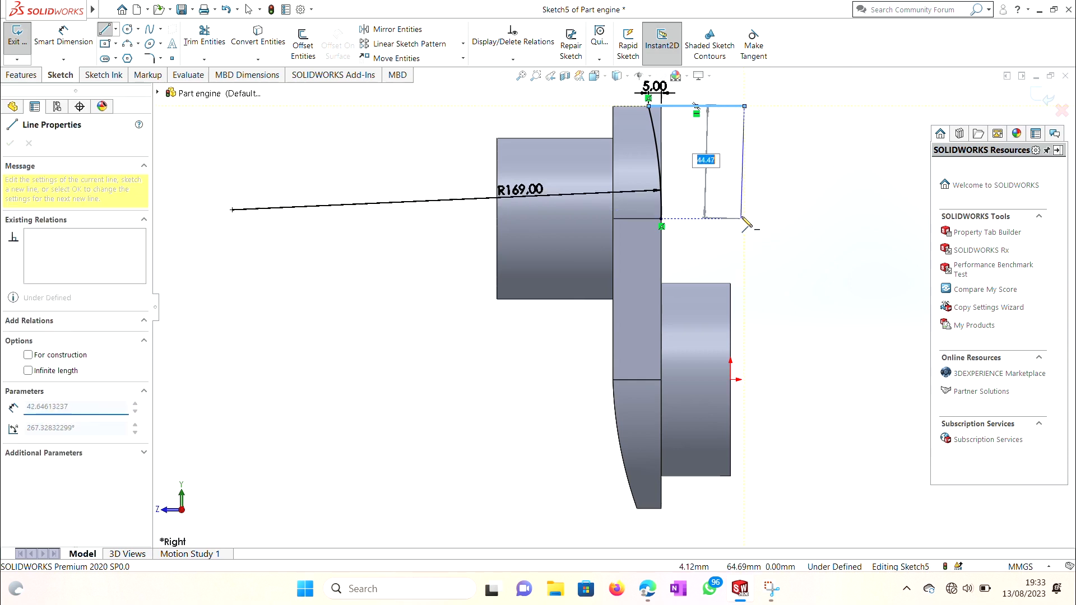
click(744, 219)
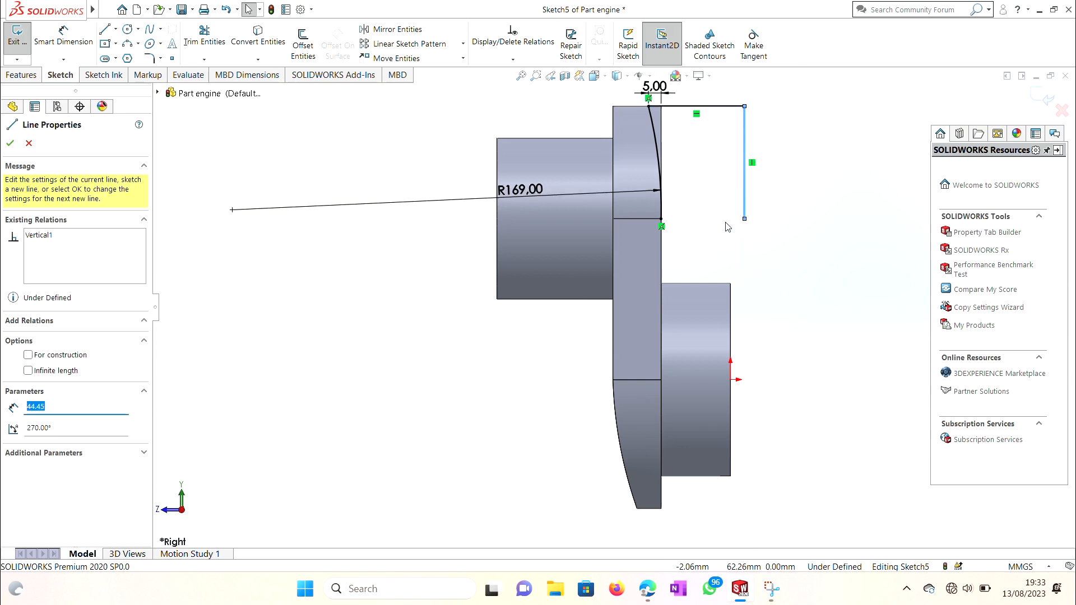
key(l)
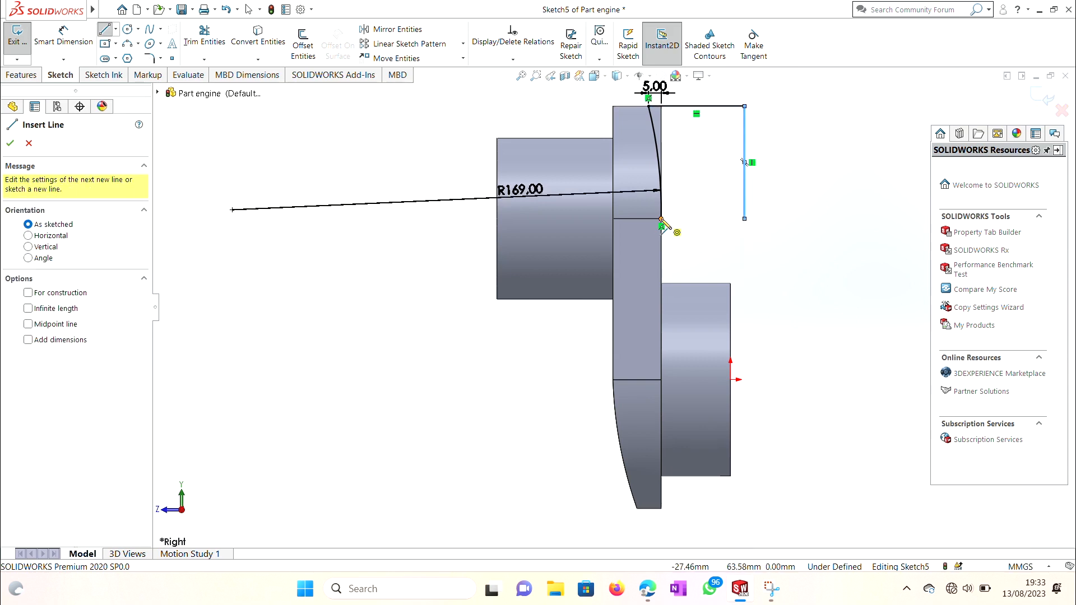
click(662, 224)
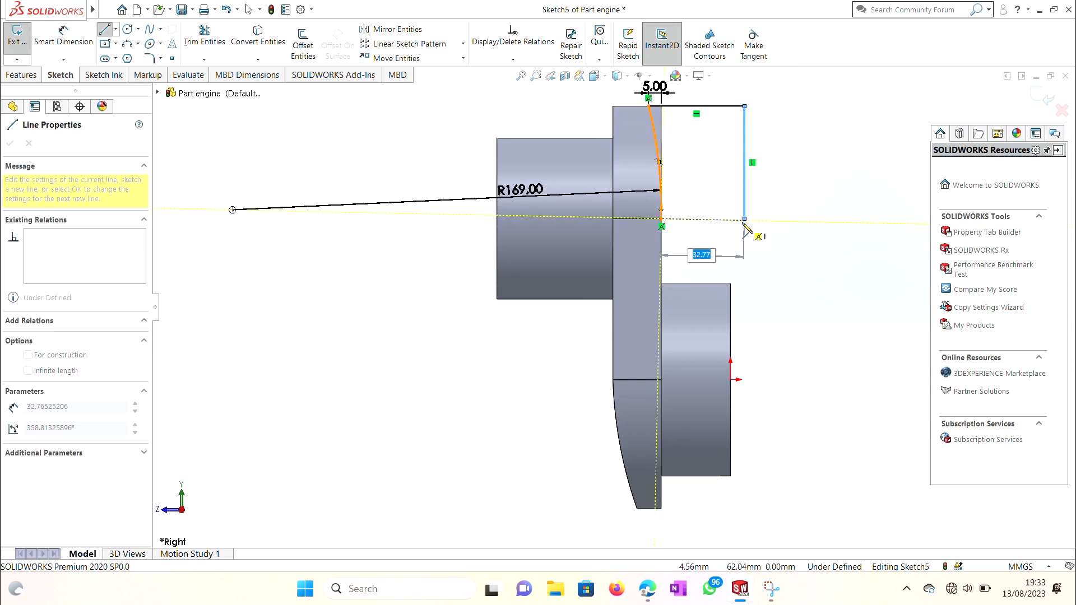
click(745, 219)
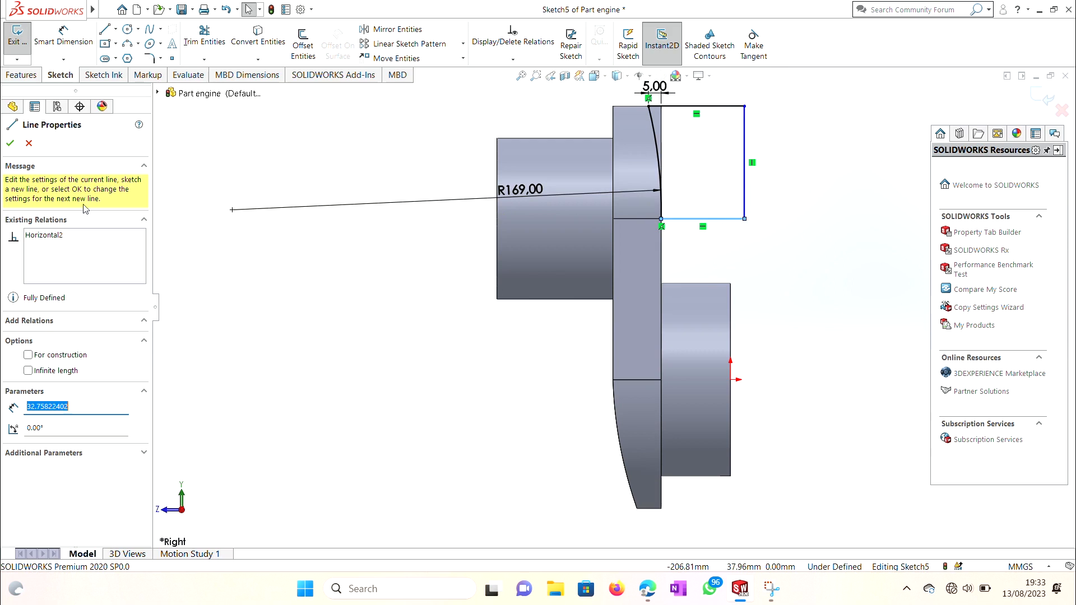
click(10, 146)
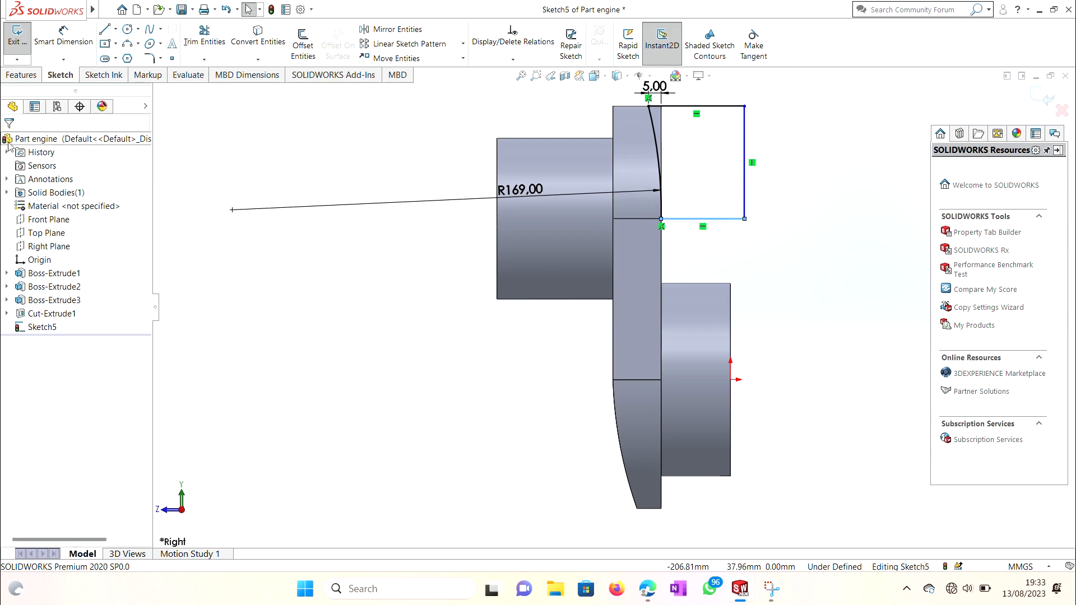
Try to extrude the closed arc profile as a boss, using the Mid Plane end condition and a 150 mm depth
click(25, 76)
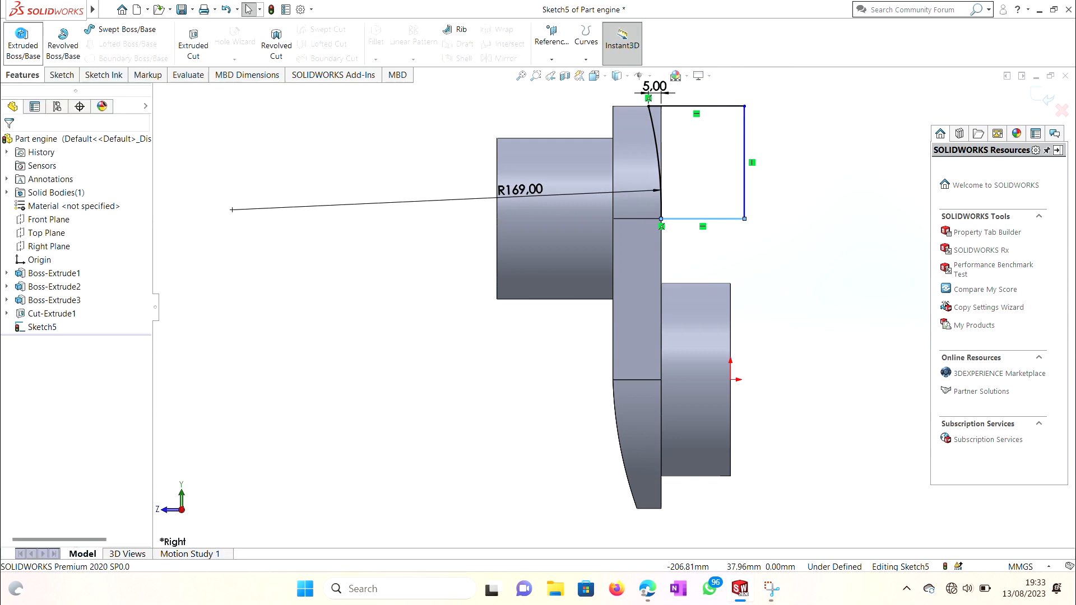
click(22, 38)
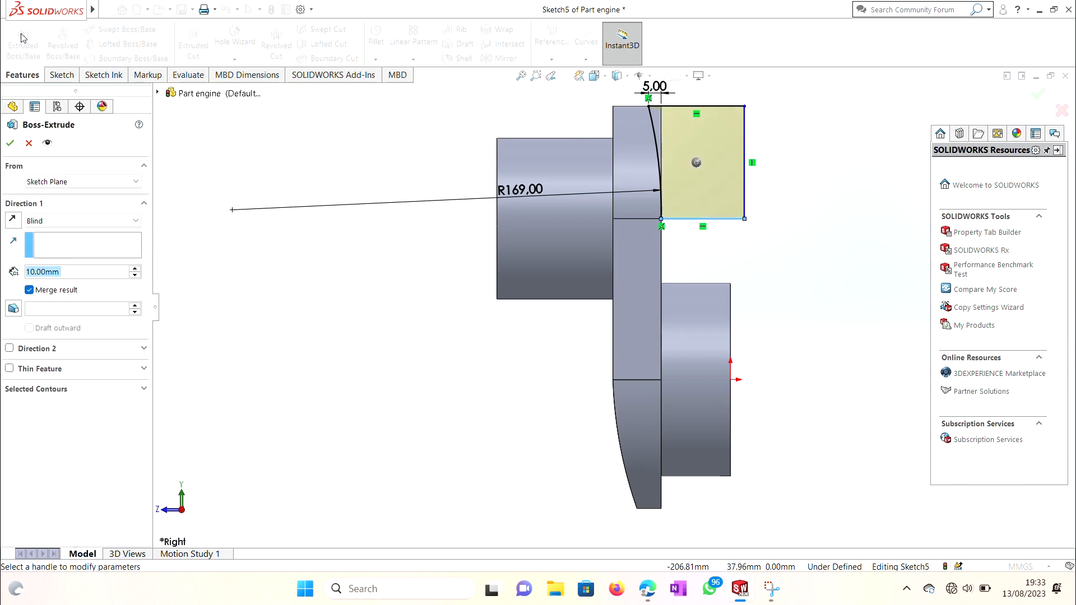
right_click(367, 266)
mouse_move(403, 281)
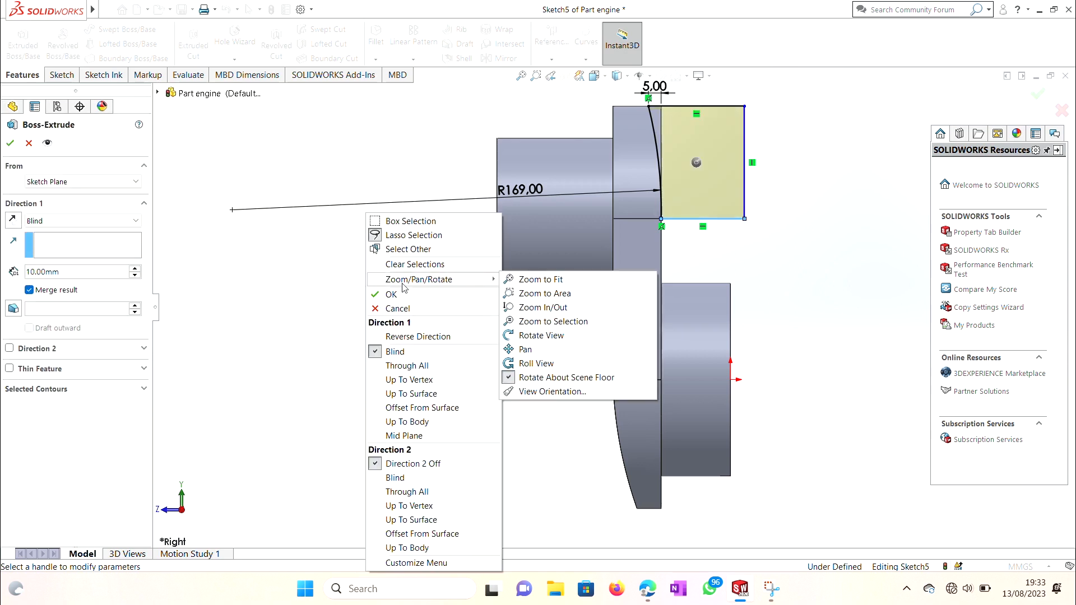
click(534, 338)
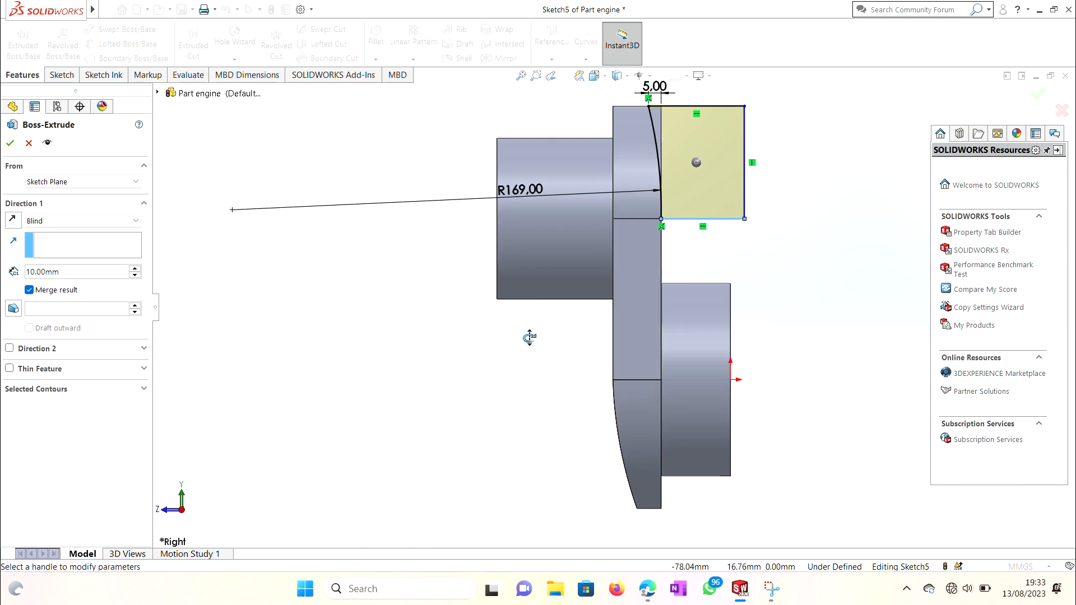
drag(528, 336, 446, 353)
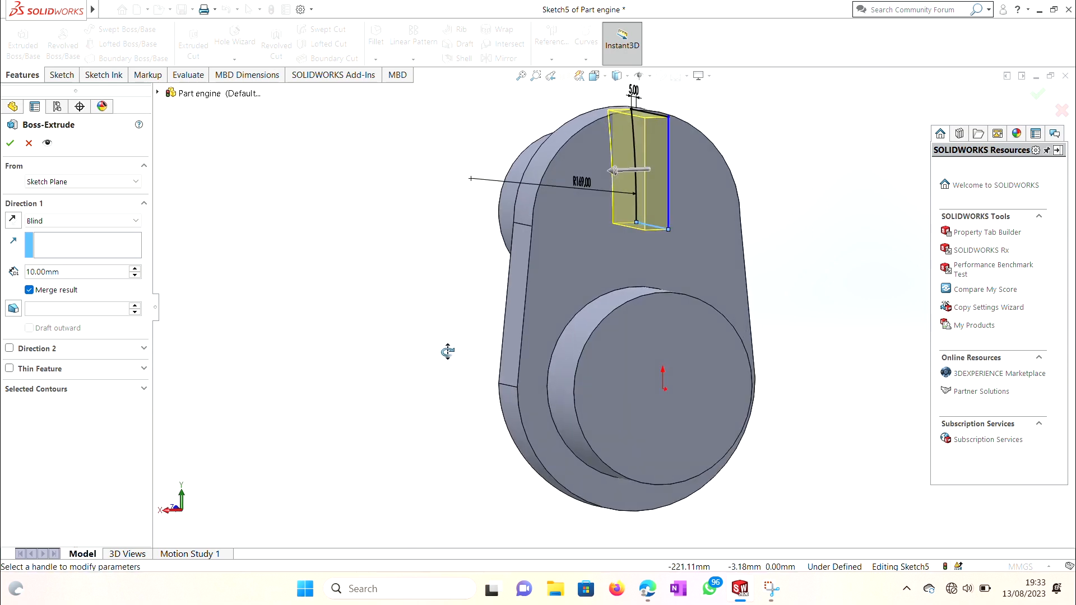
click(91, 221)
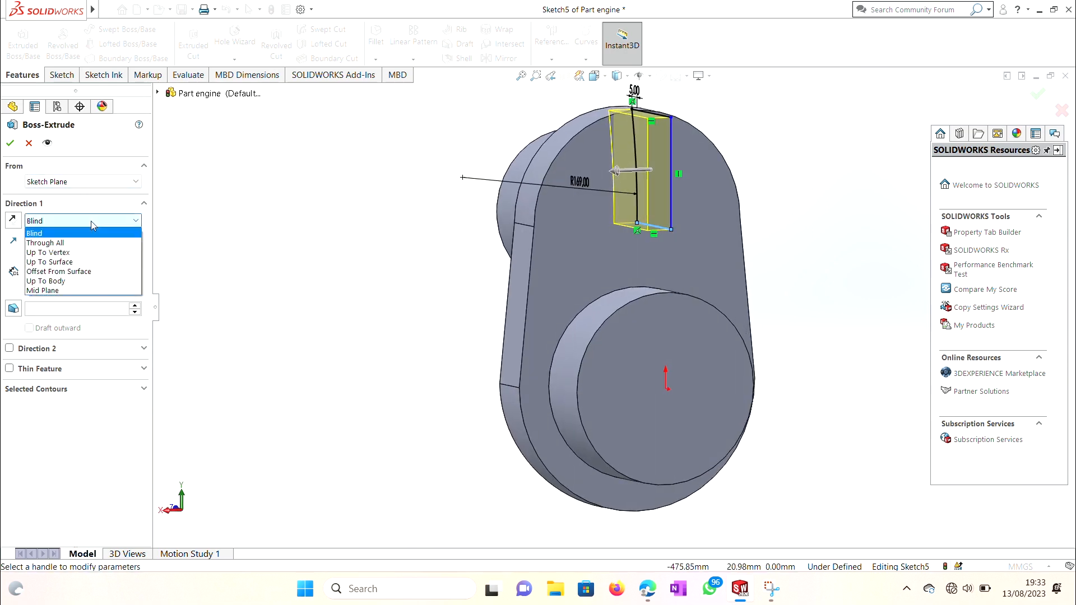
click(103, 290)
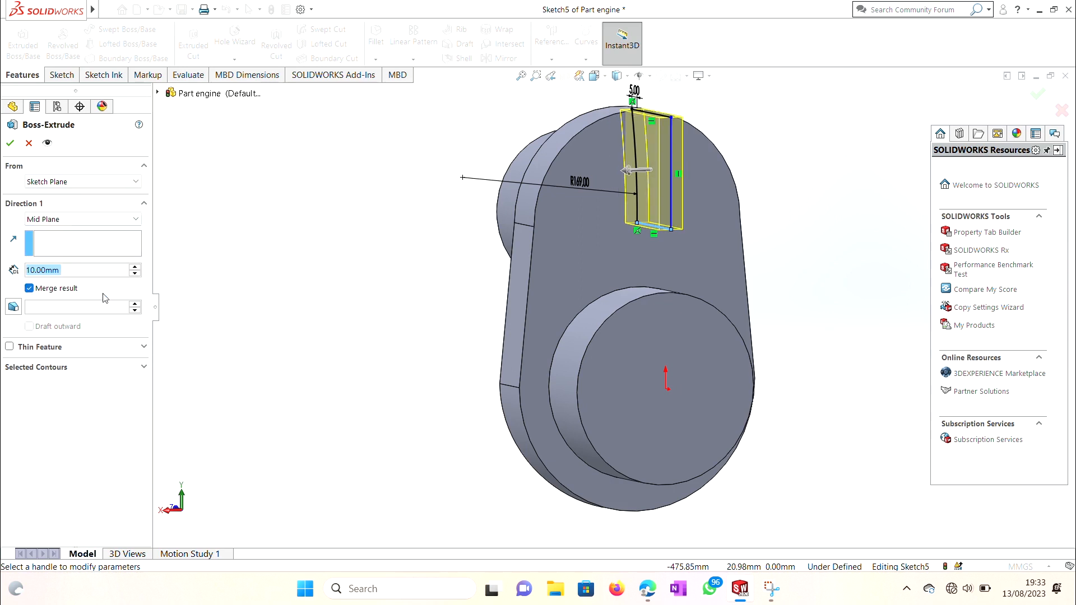
click(133, 267)
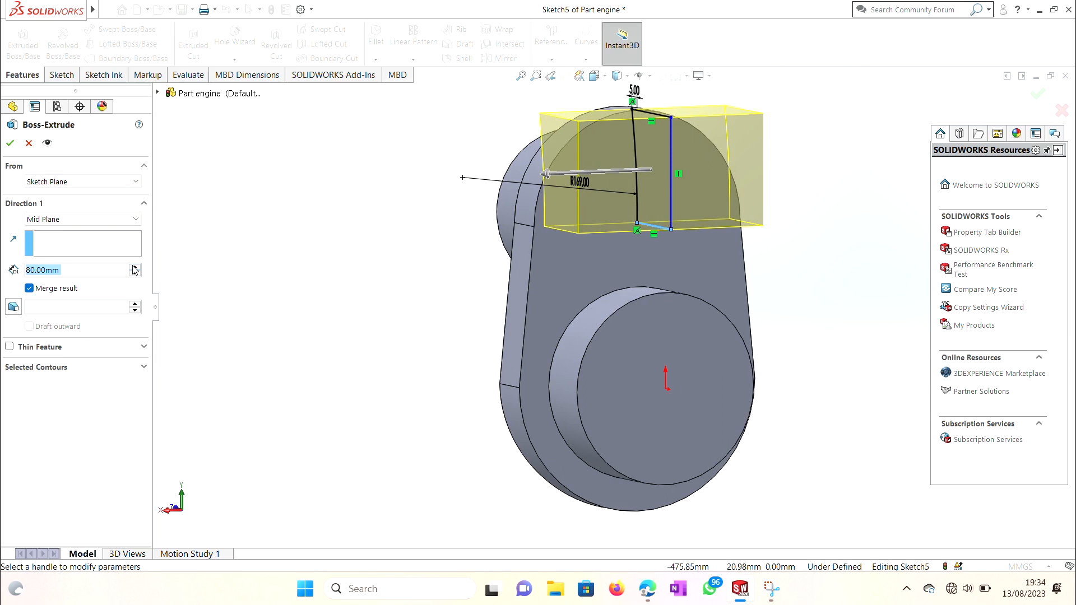
click(134, 267)
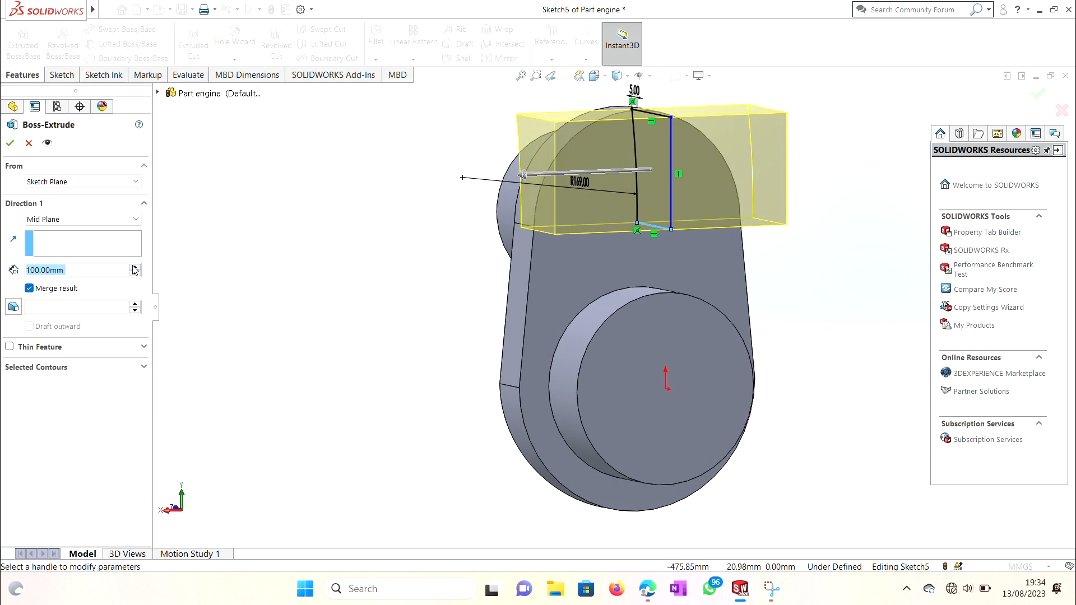
click(134, 267)
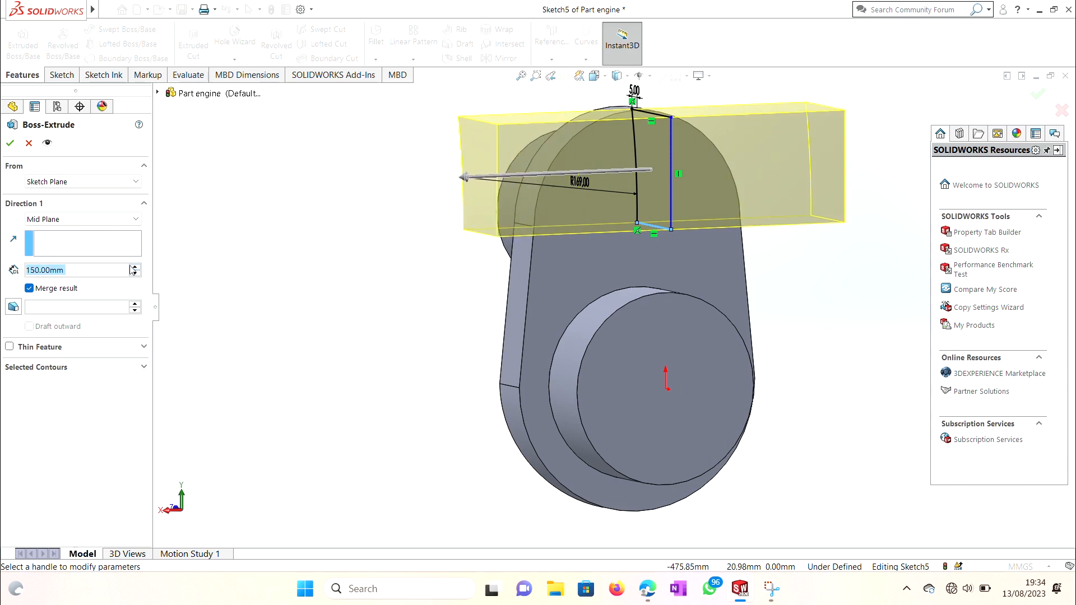
click(10, 143)
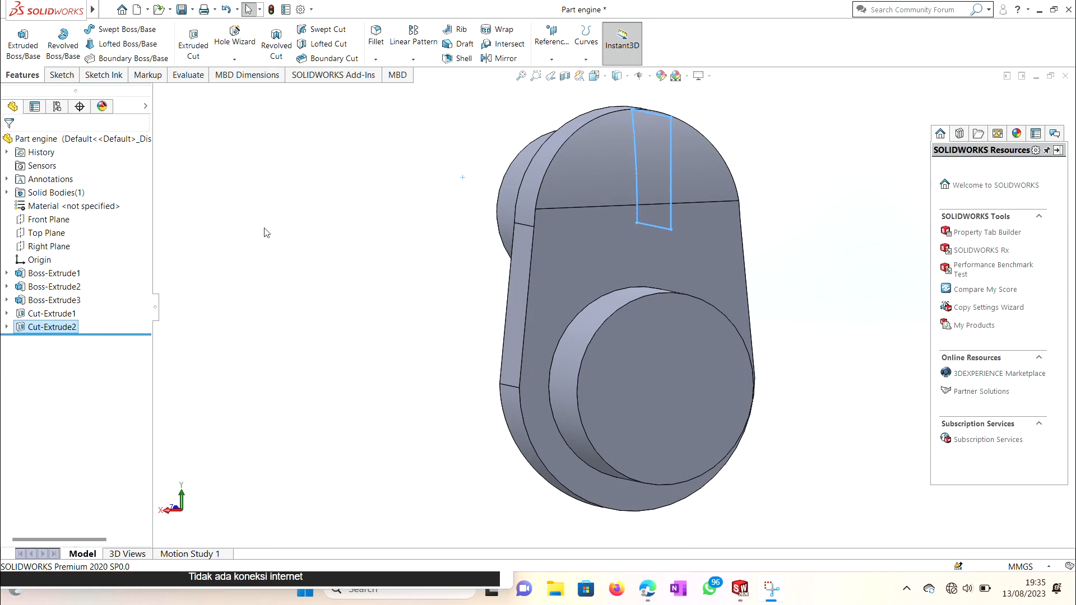
Start a constant-size Fillet and set its symmetric radius to 2.54 mm
click(62, 75)
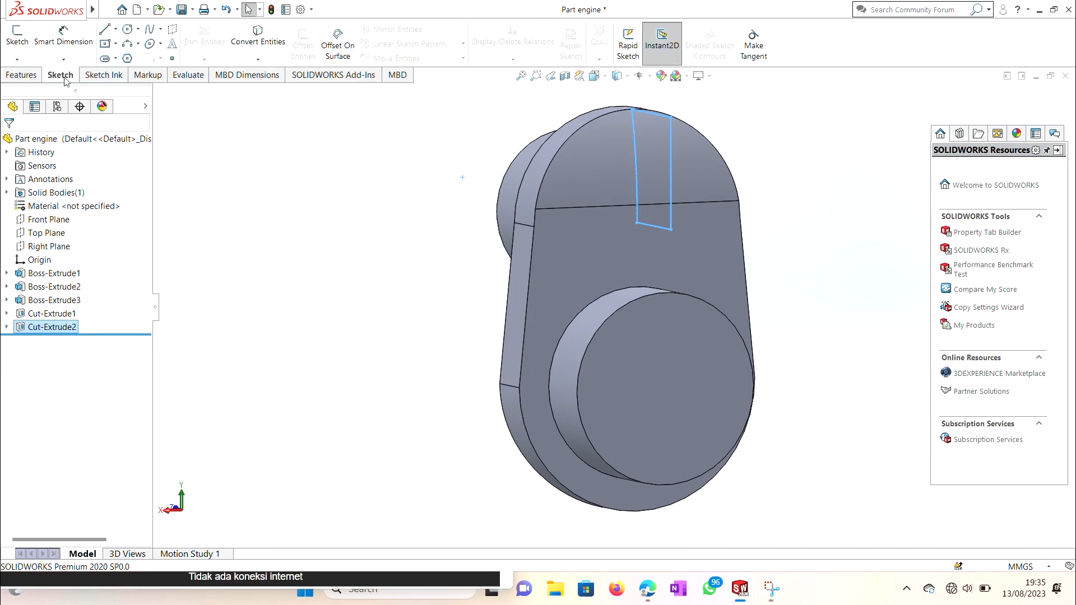
click(21, 75)
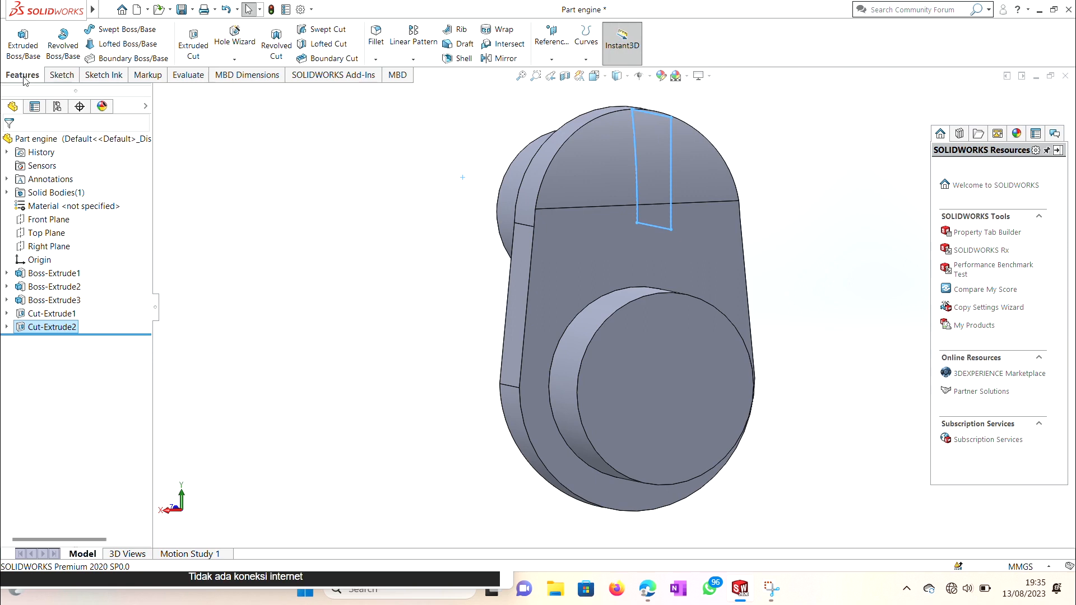
click(376, 37)
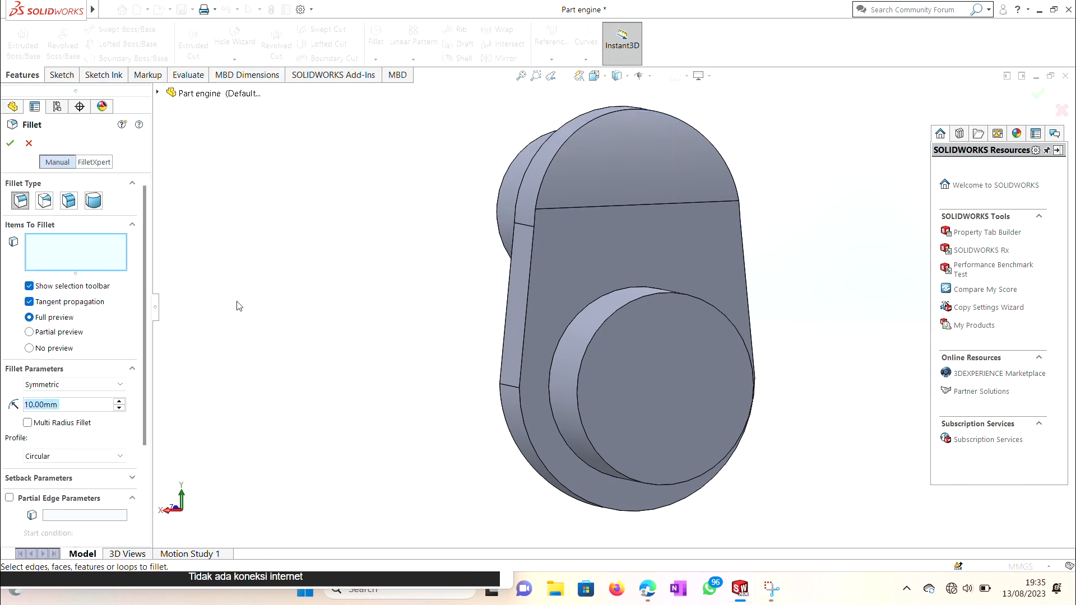
key(BackSpace)
text(2.)
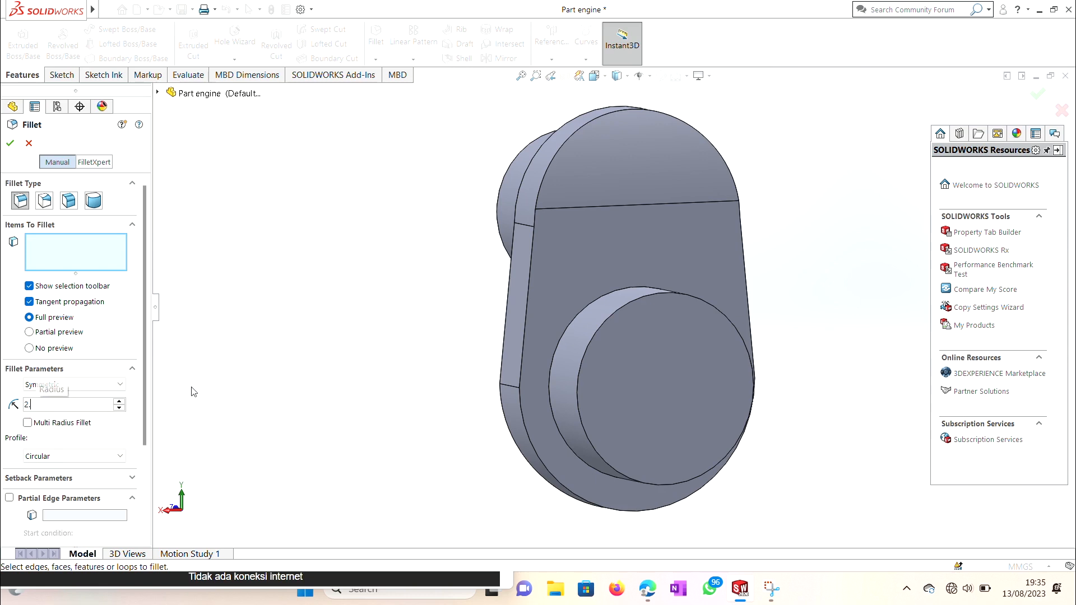
text(54)
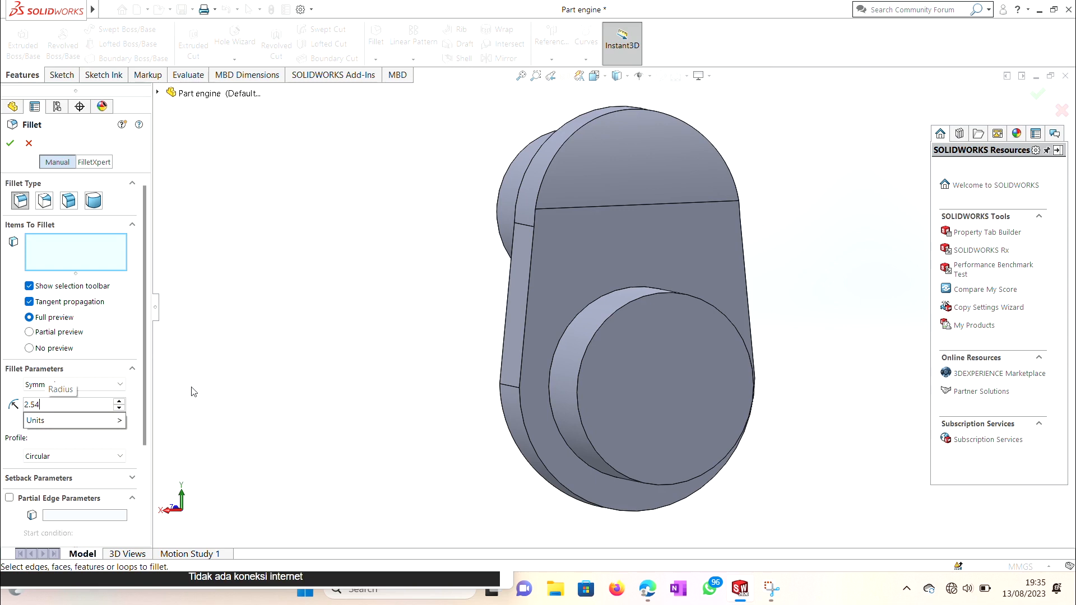
key(Return)
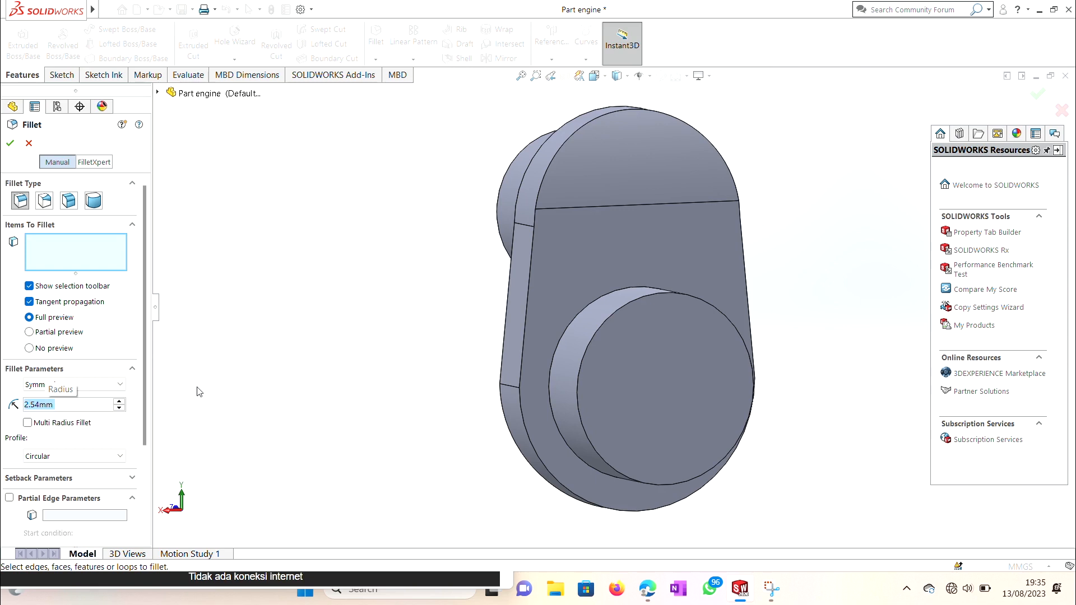
click(526, 371)
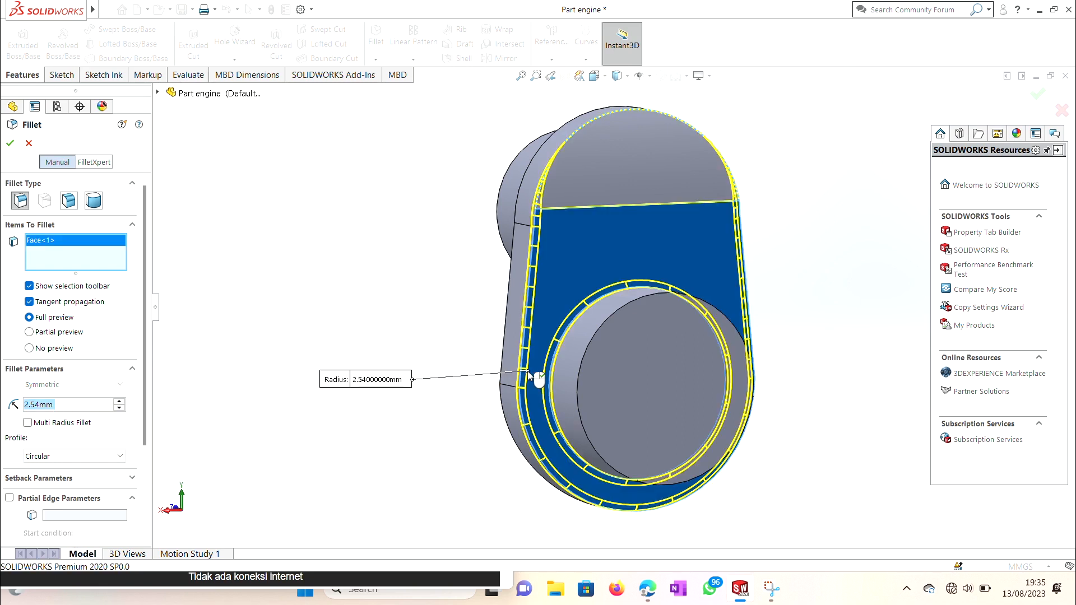
key(BackSpace)
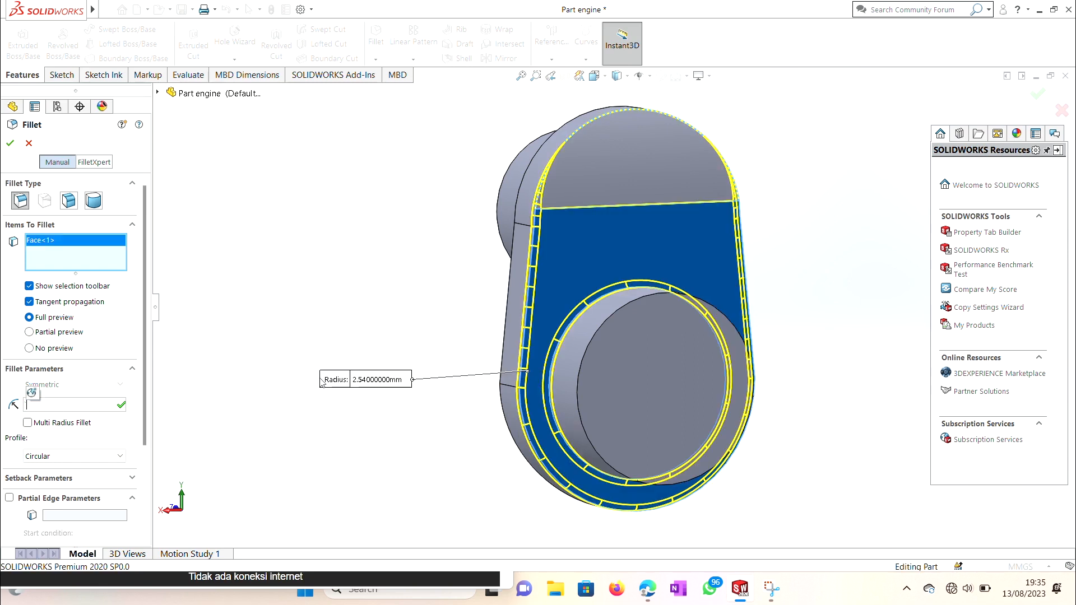
key(BackSpace)
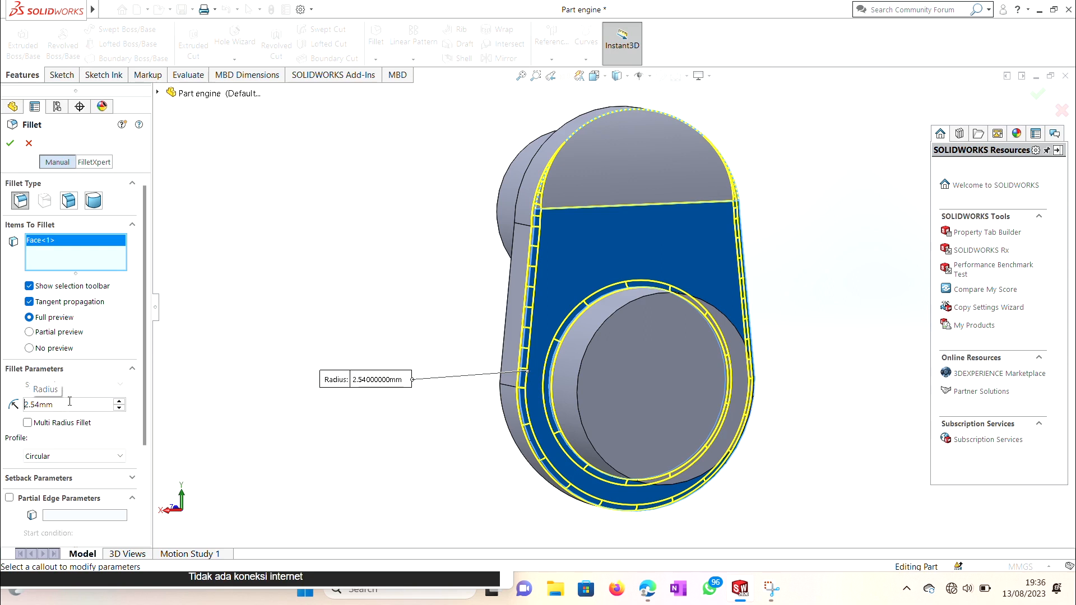
double_click(69, 402)
key(BackSpace)
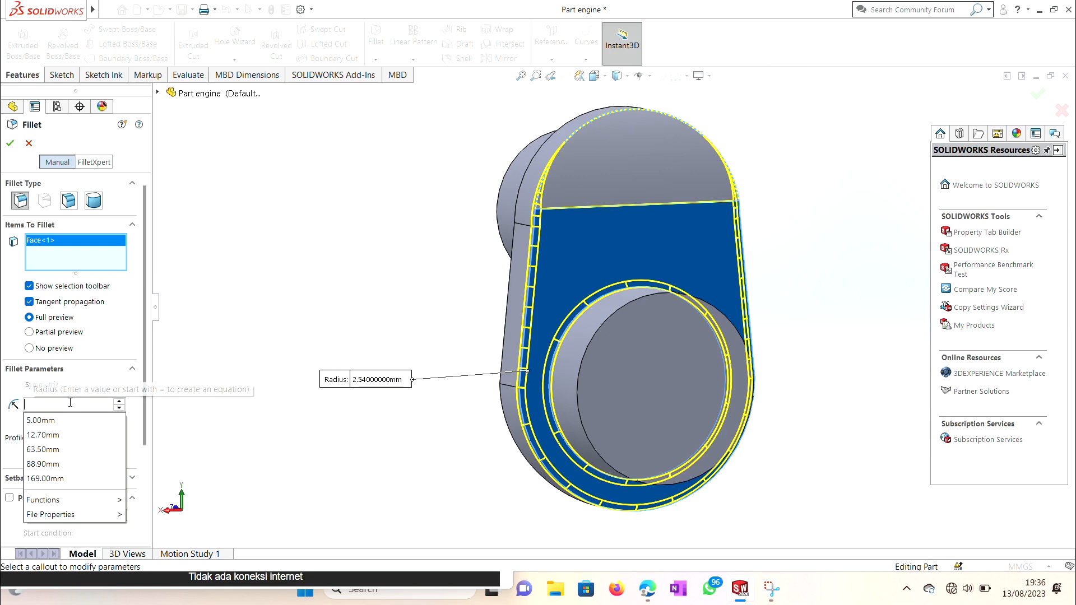
click(326, 410)
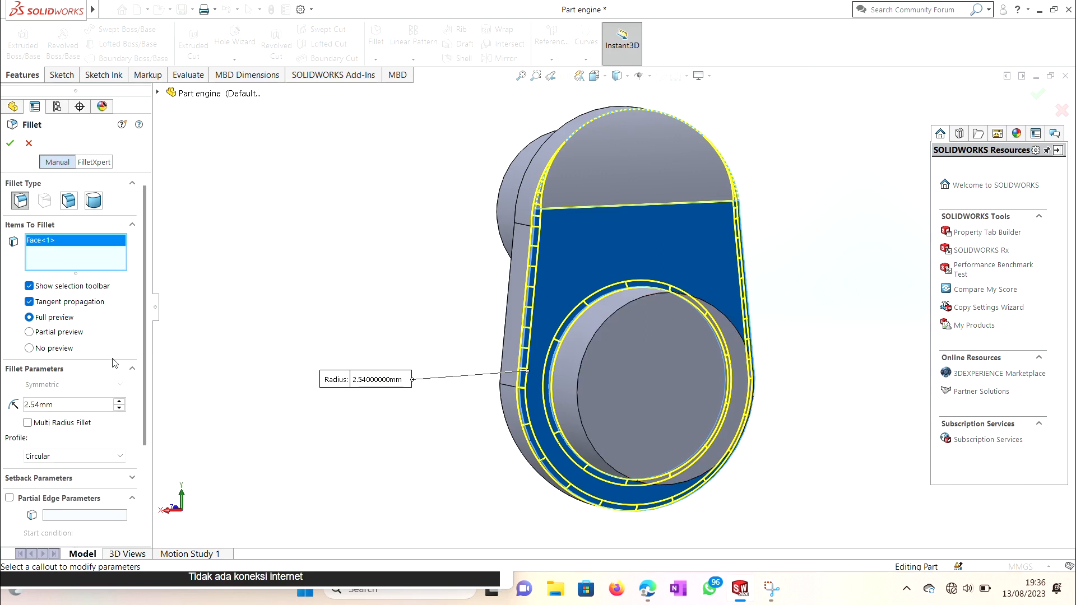
click(65, 245)
click(65, 246)
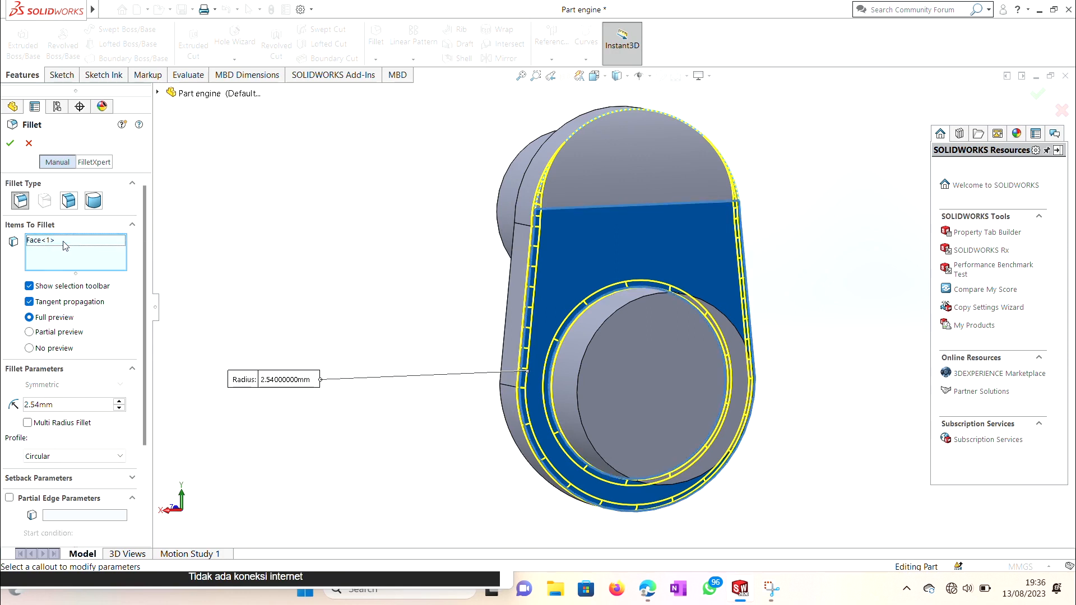
click(64, 243)
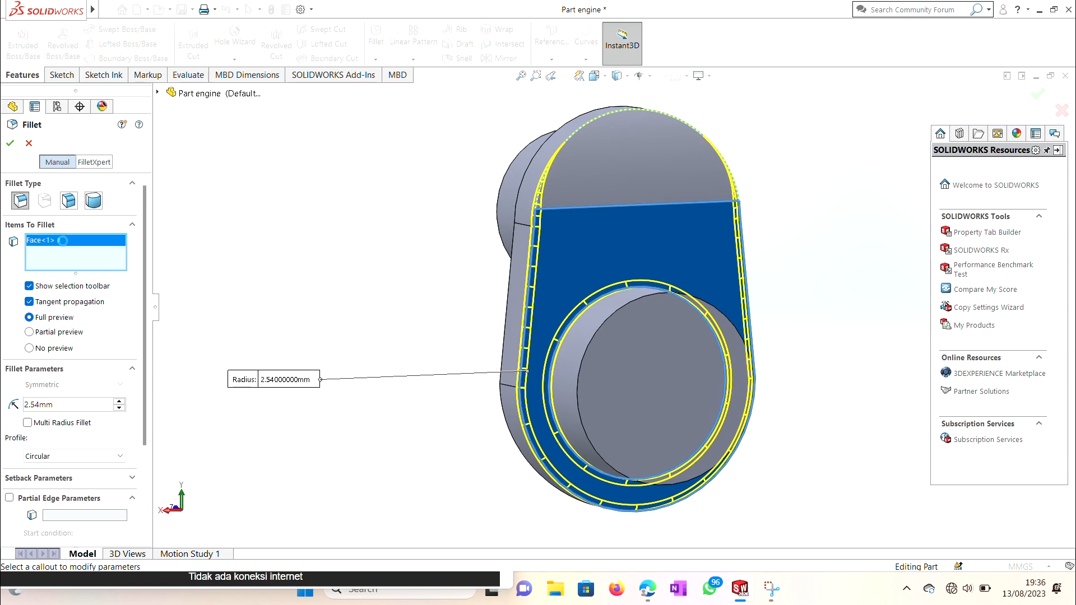
key(Delete)
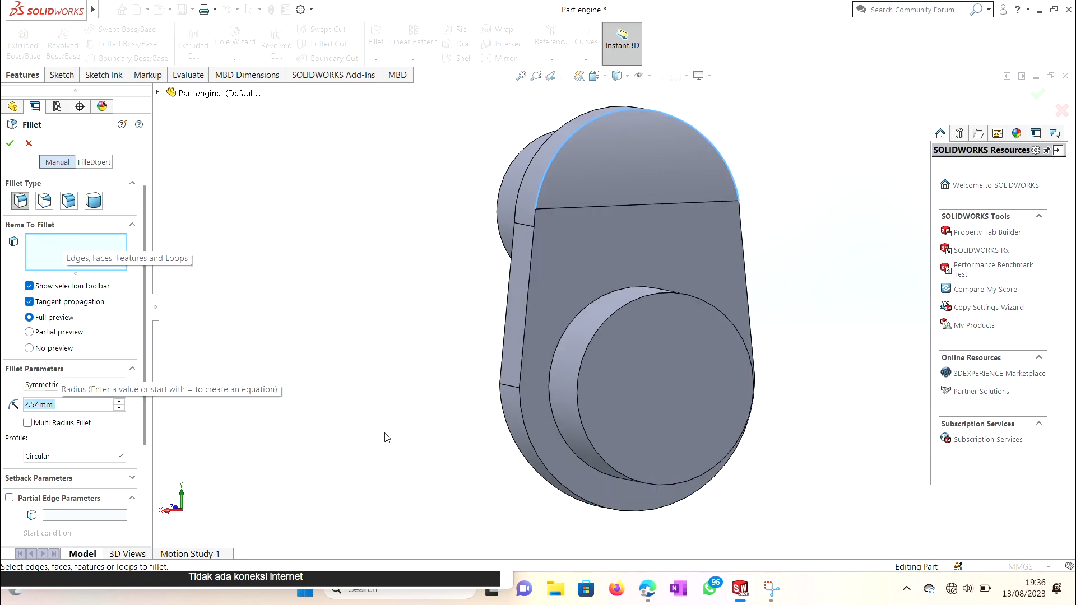
click(525, 330)
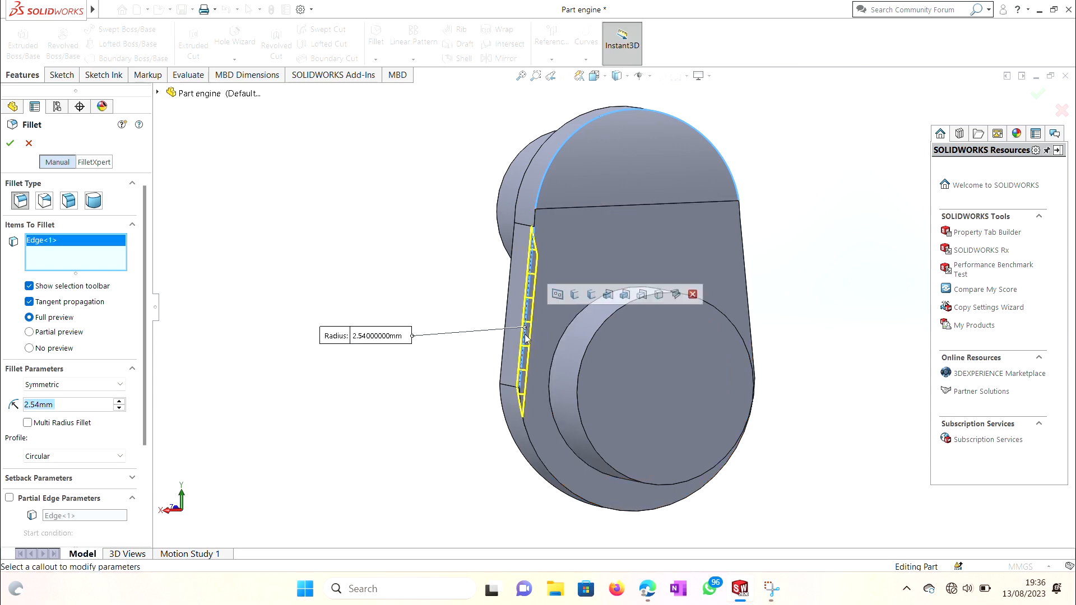
click(529, 432)
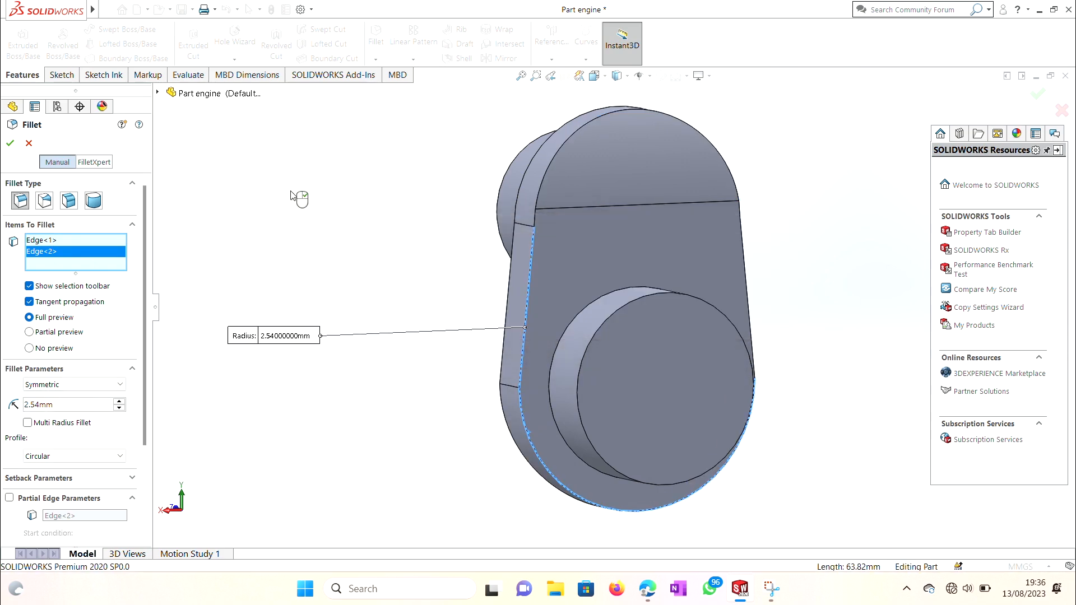
key(Escape)
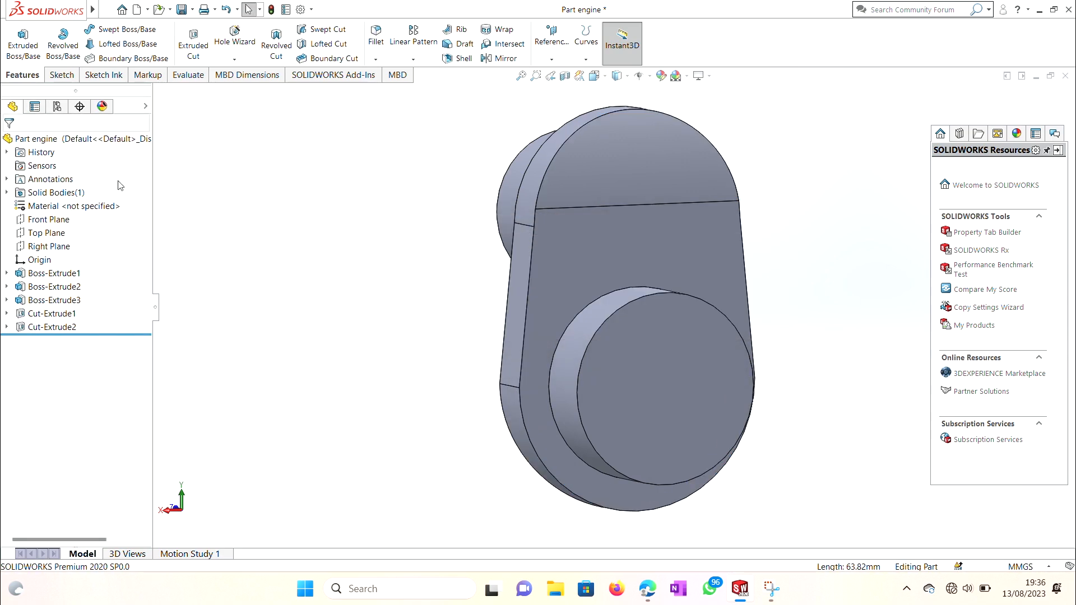
click(377, 36)
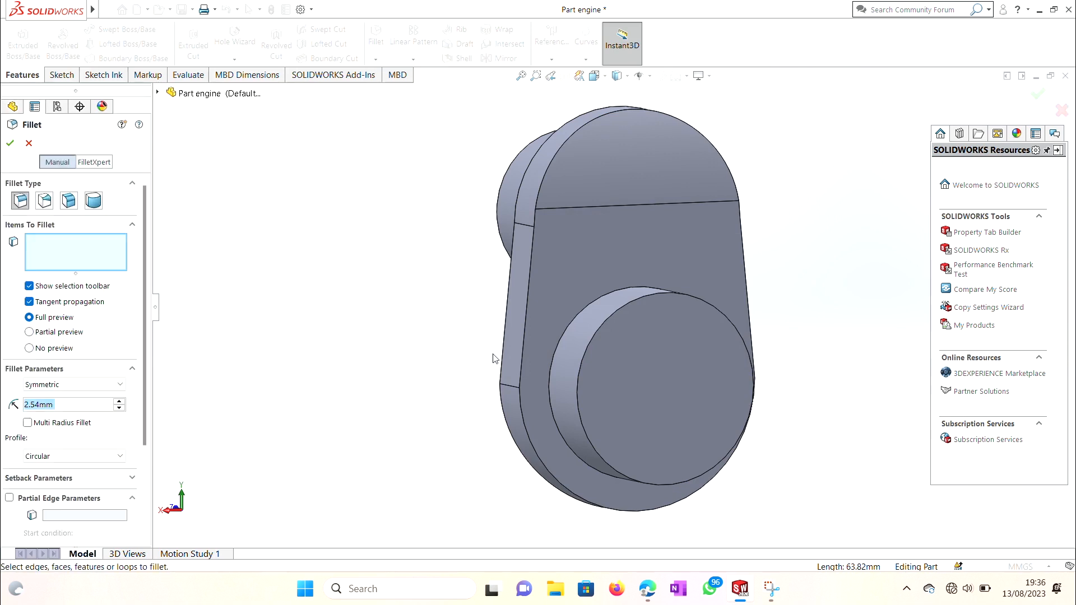
click(525, 427)
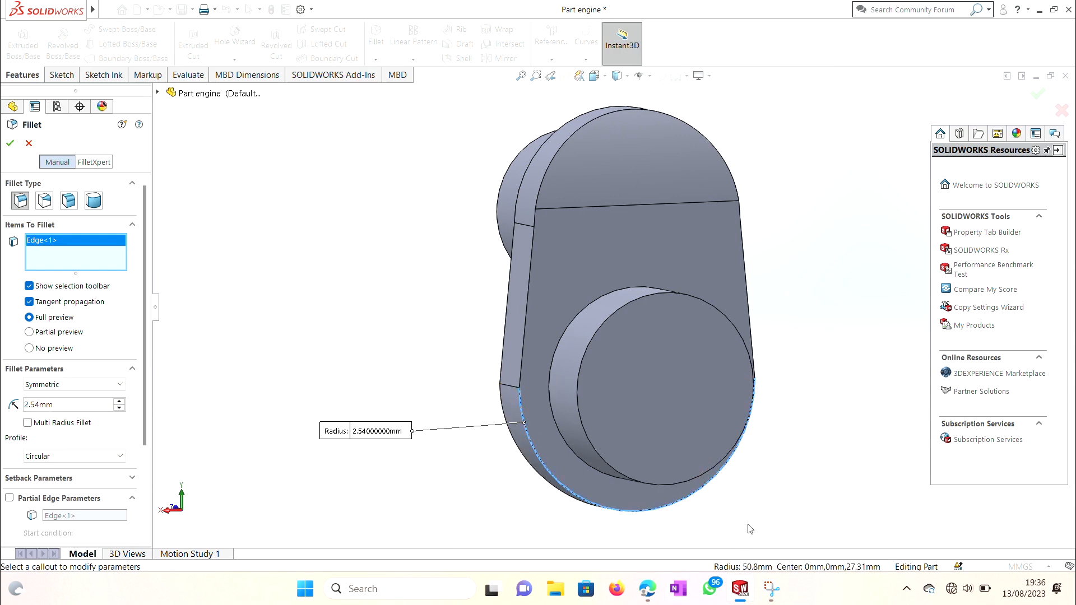
key(Escape)
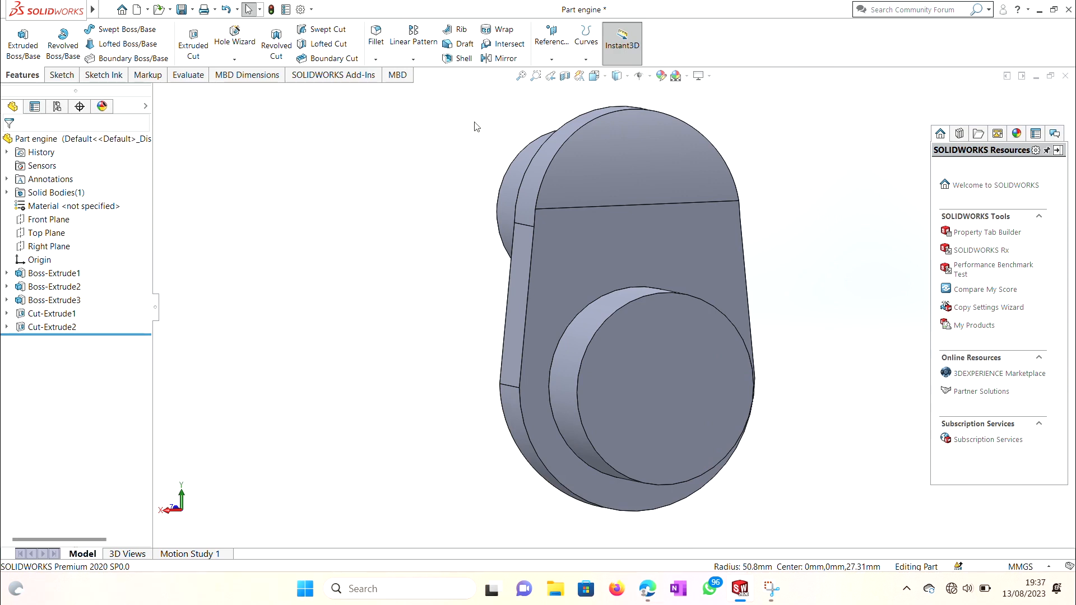
click(376, 42)
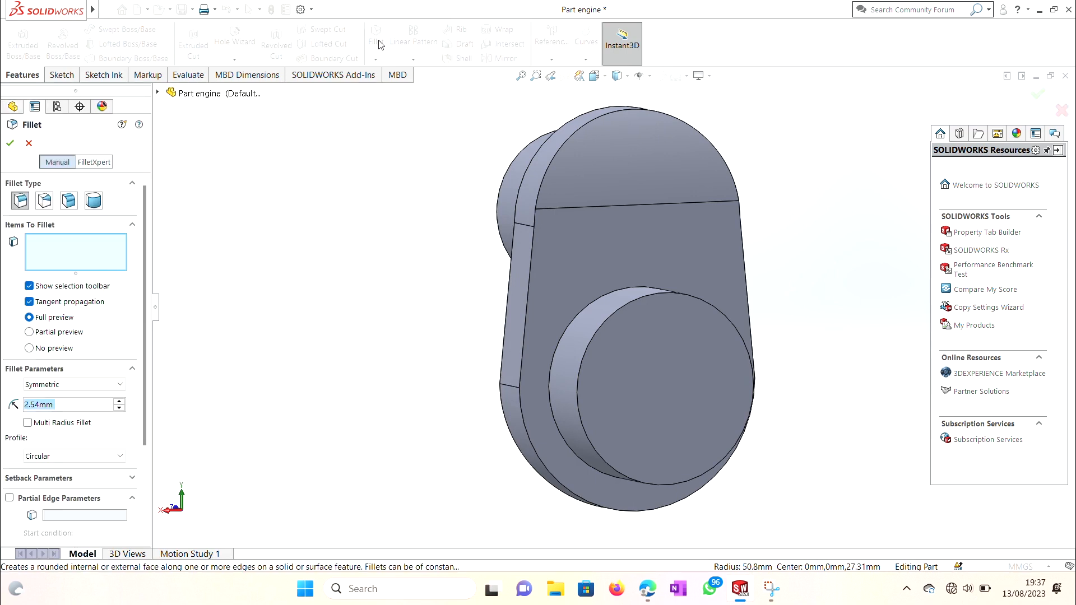
click(560, 275)
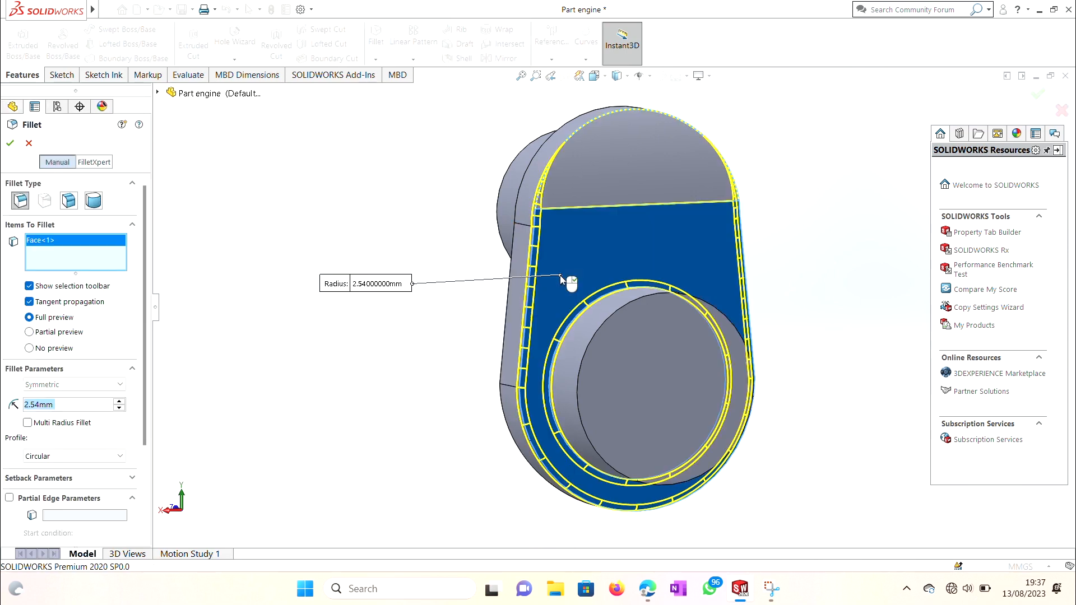
right_click(263, 367)
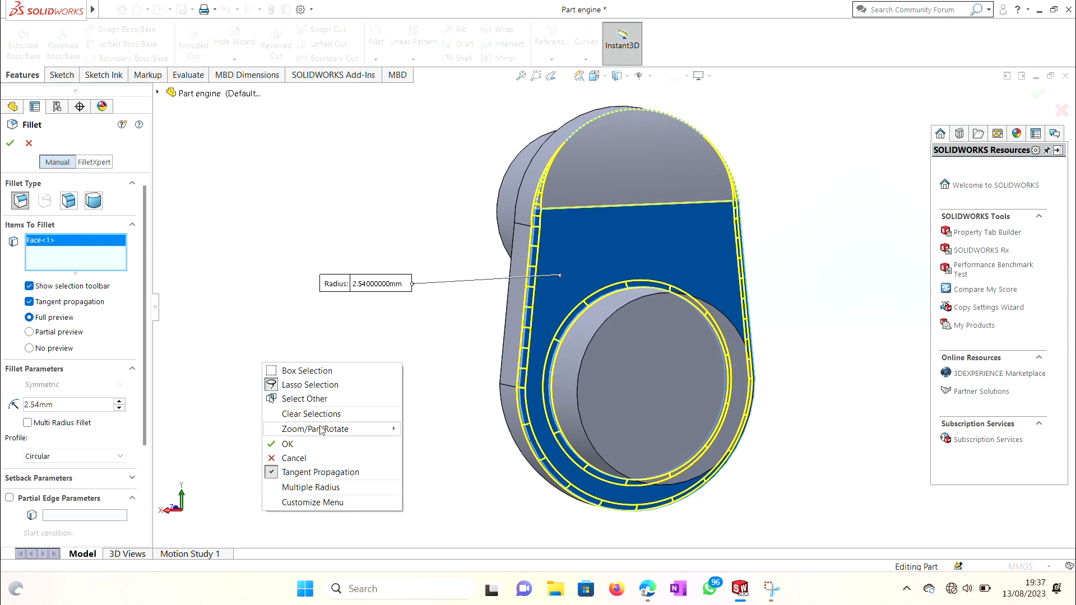
mouse_move(320, 429)
click(442, 485)
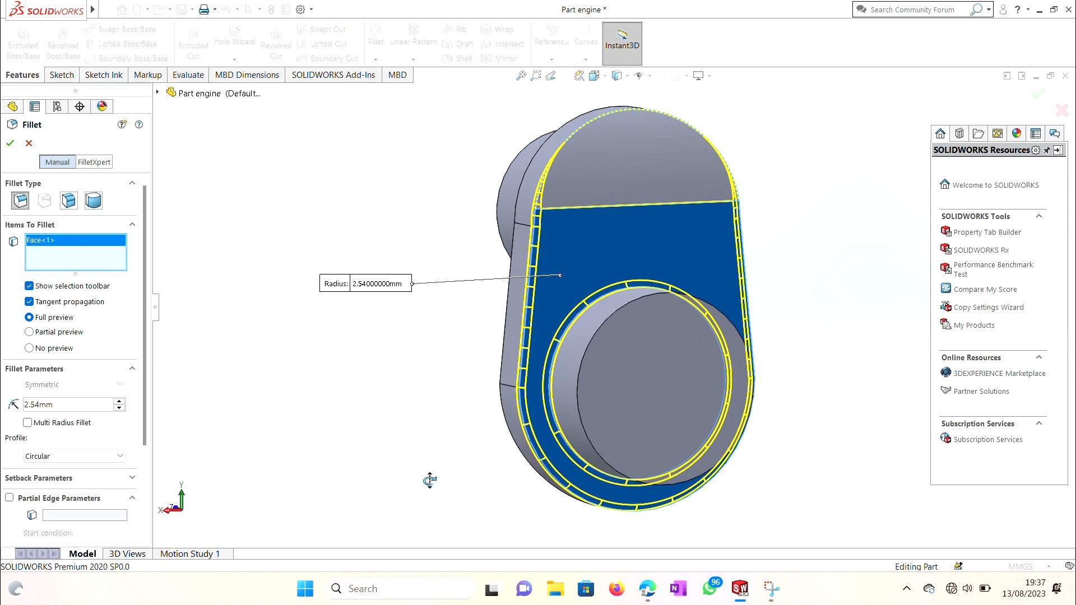
drag(428, 480, 587, 487)
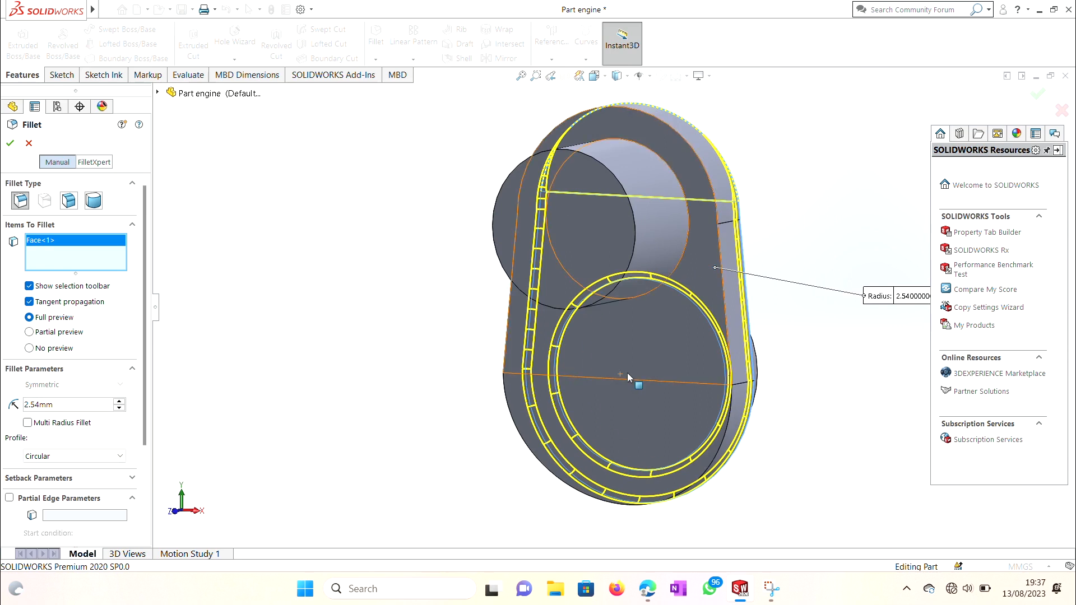
click(695, 426)
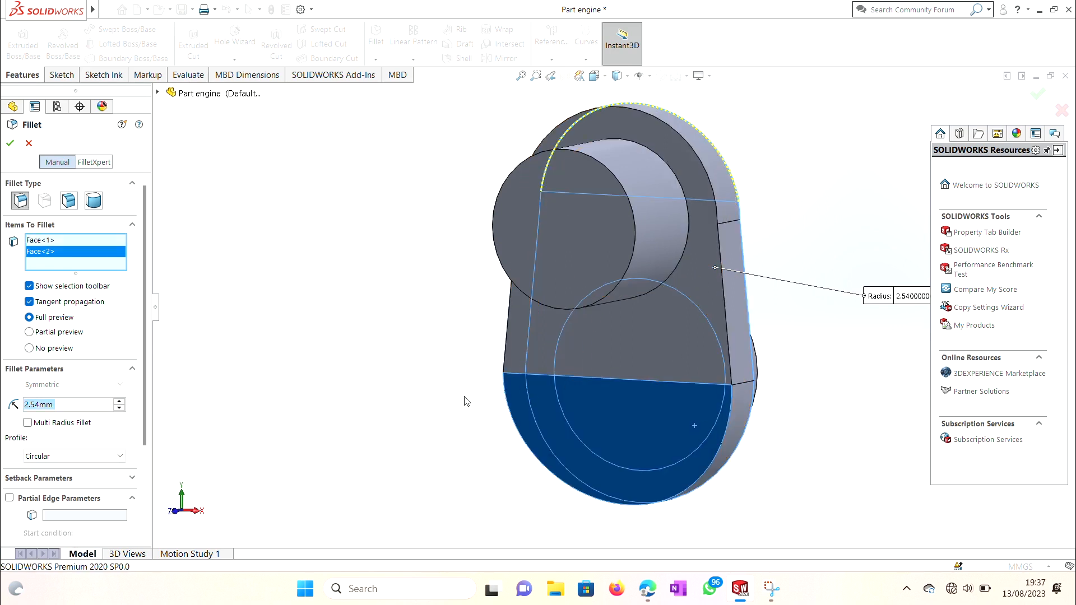
key(Escape)
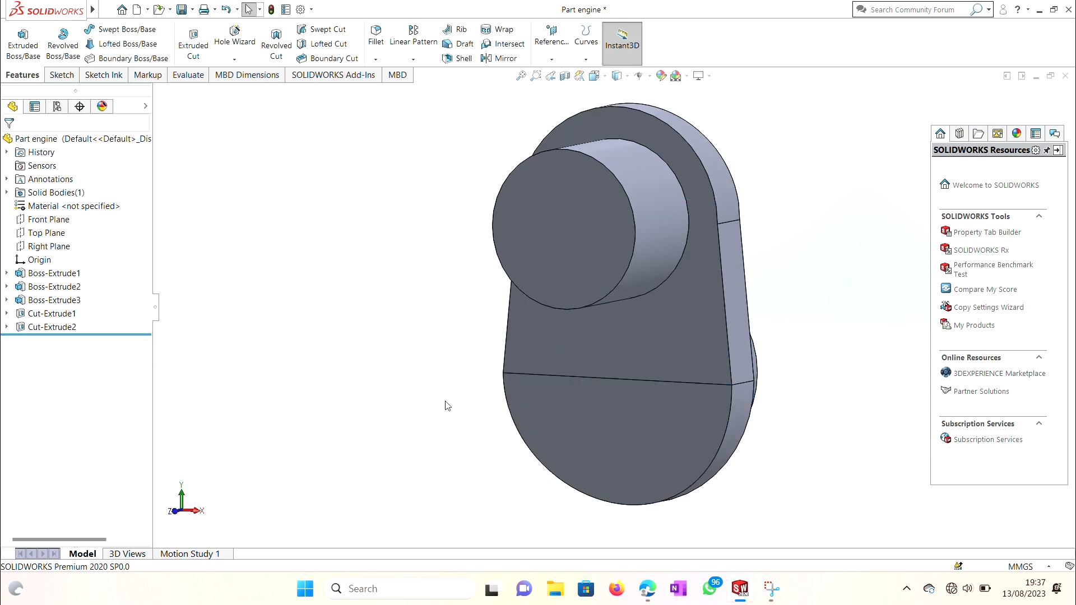
right_click(492, 391)
click(574, 441)
key(Escape)
Fillet the flat web face around the longer cylinder with a 2.54 mm radius, excluding the adjoining lower cut face from the selection
click(371, 50)
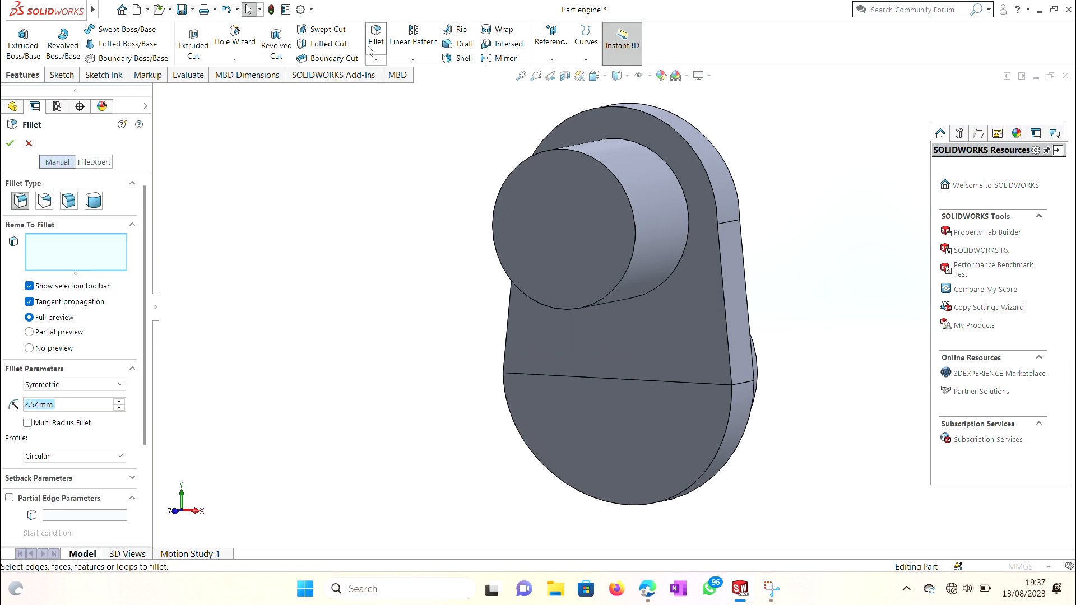
click(703, 297)
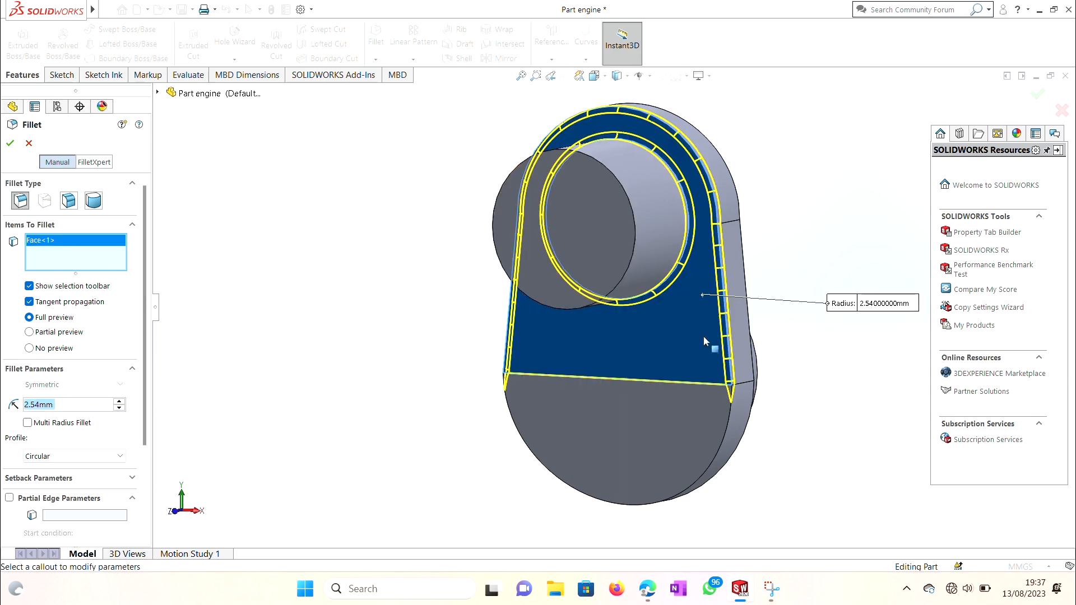
click(678, 403)
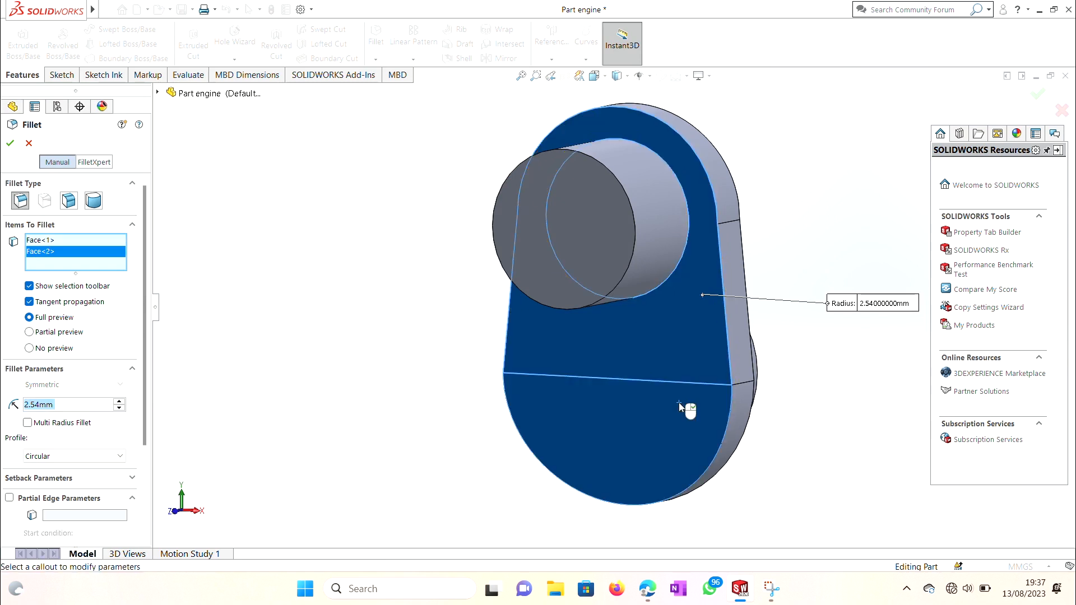
click(10, 144)
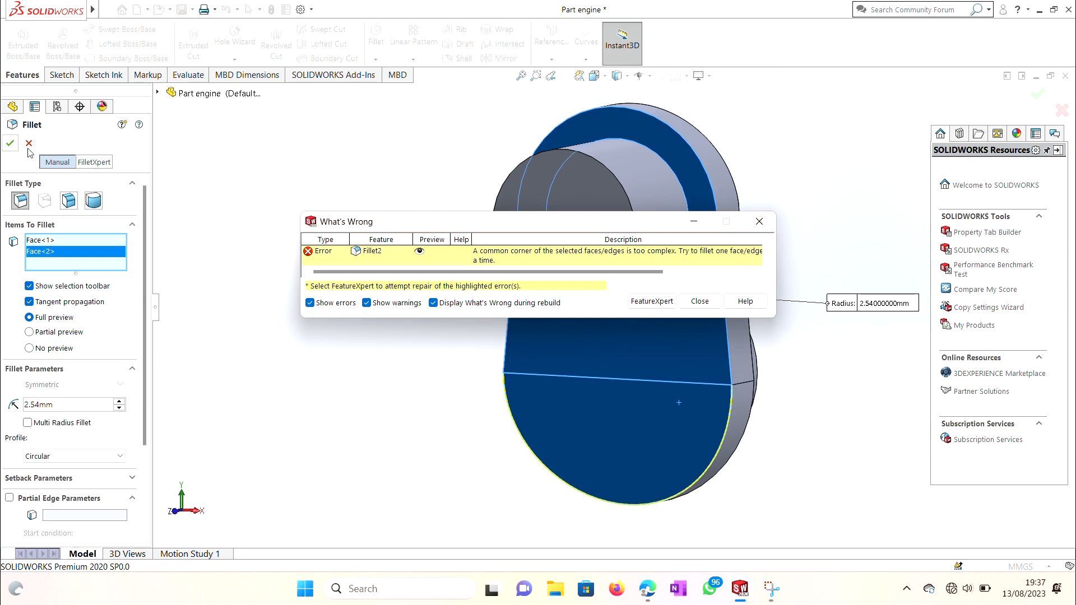
click(759, 221)
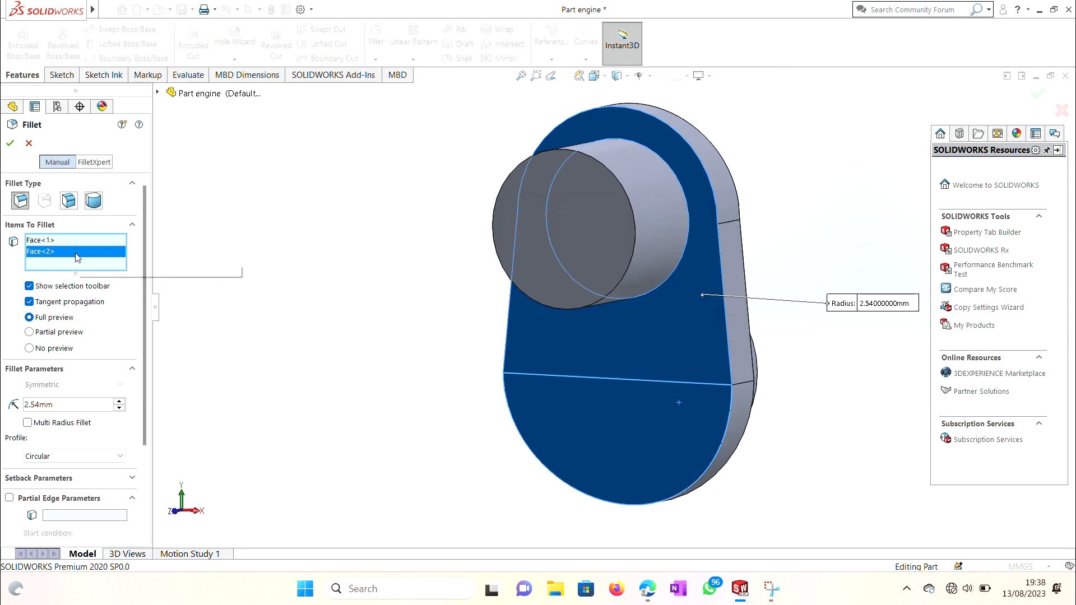
key(Delete)
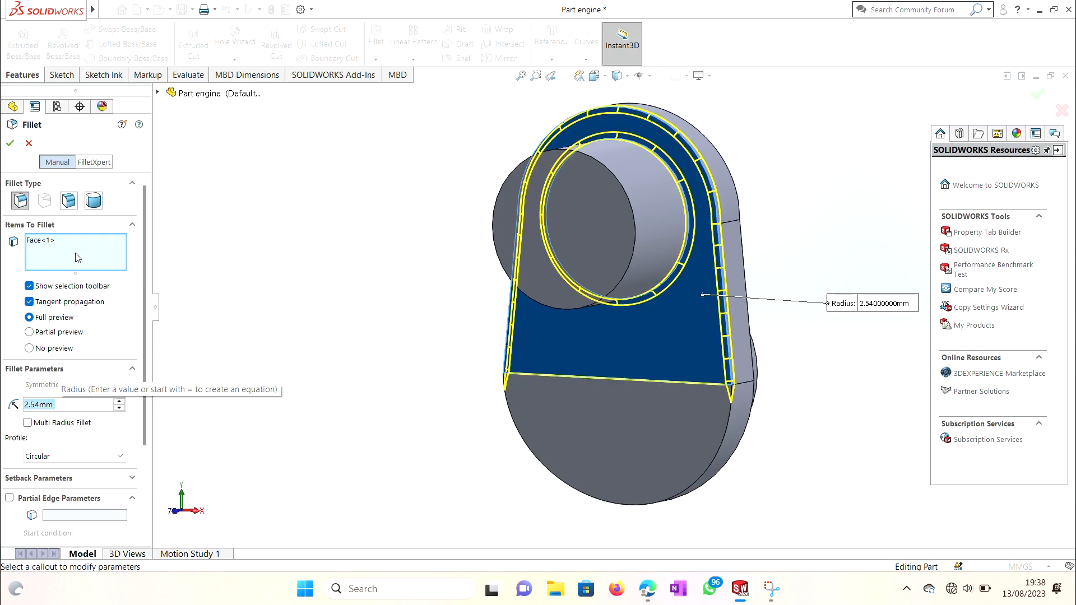
click(10, 144)
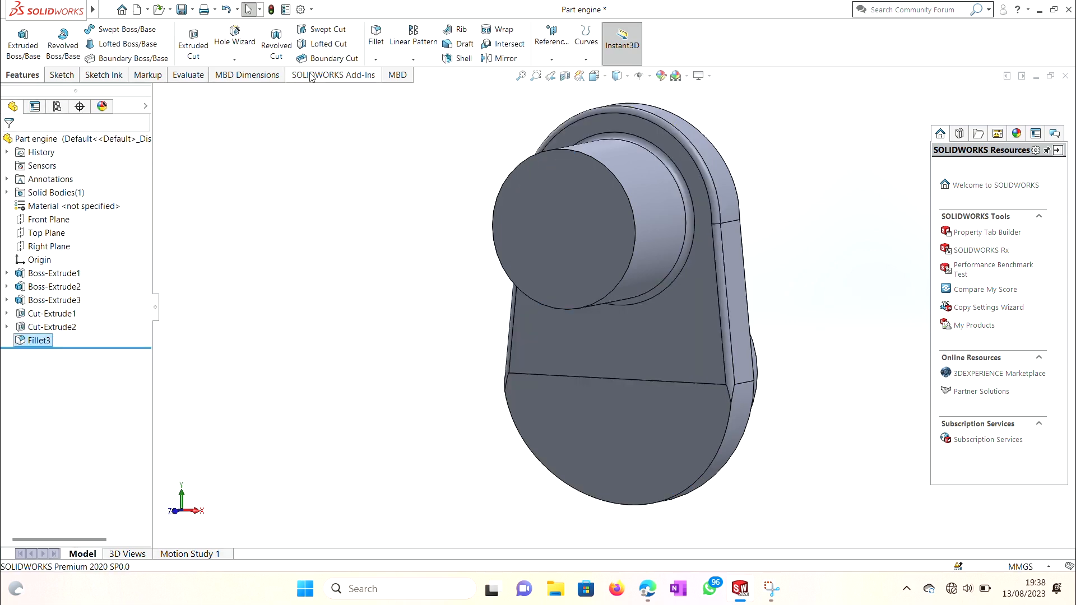
Add a 2.54 mm fillet to the lower cut face on the longer cylinder's side of the web
click(377, 35)
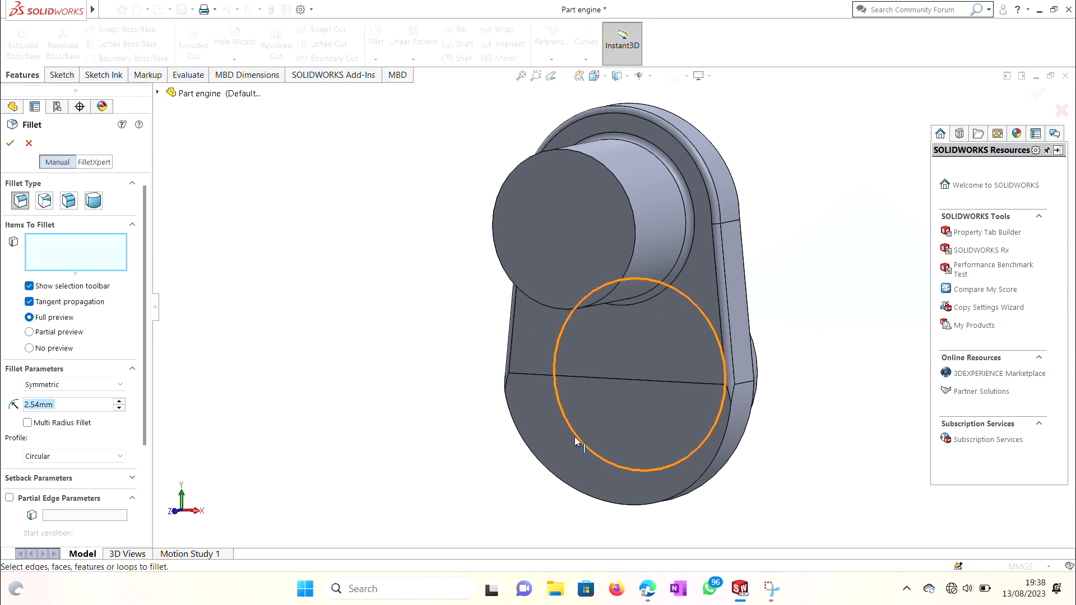
click(551, 445)
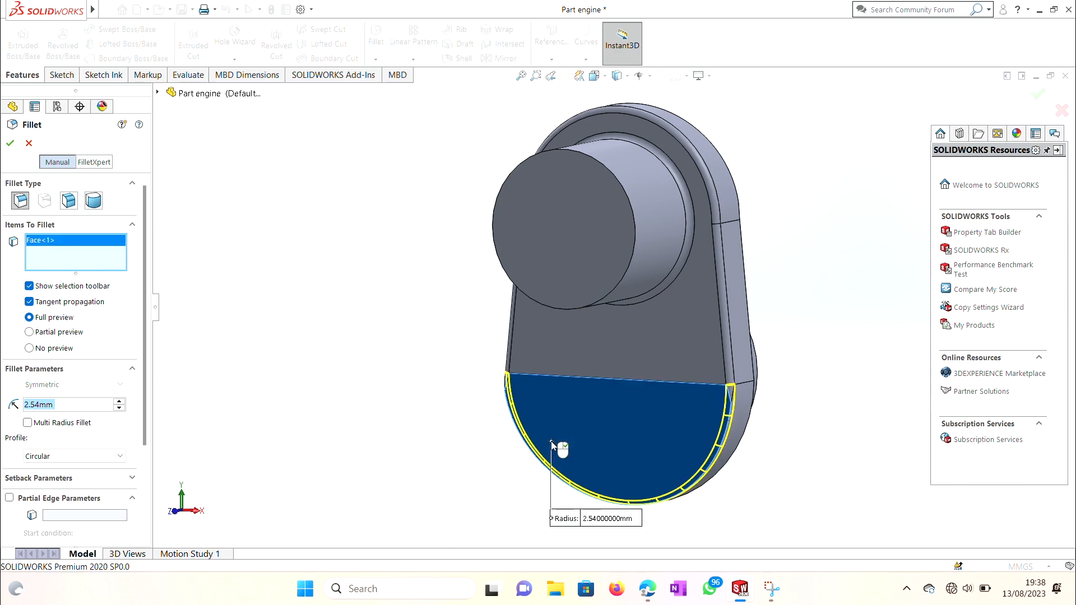
click(10, 144)
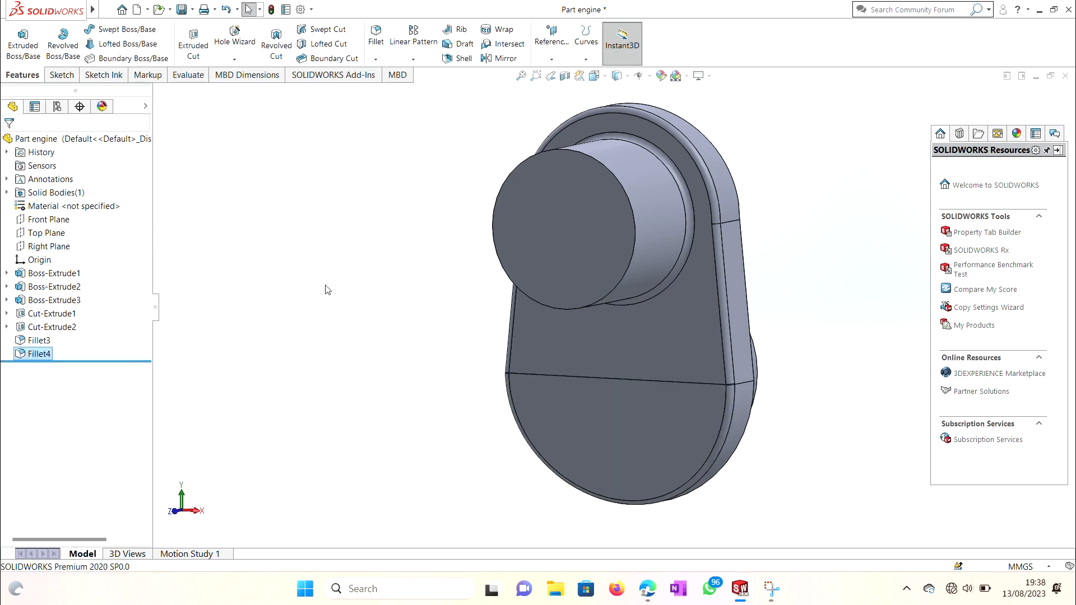
Fillet the opposite flat web face around the shorter cylinder with a 2.54 mm radius
right_click(849, 304)
mouse_move(925, 328)
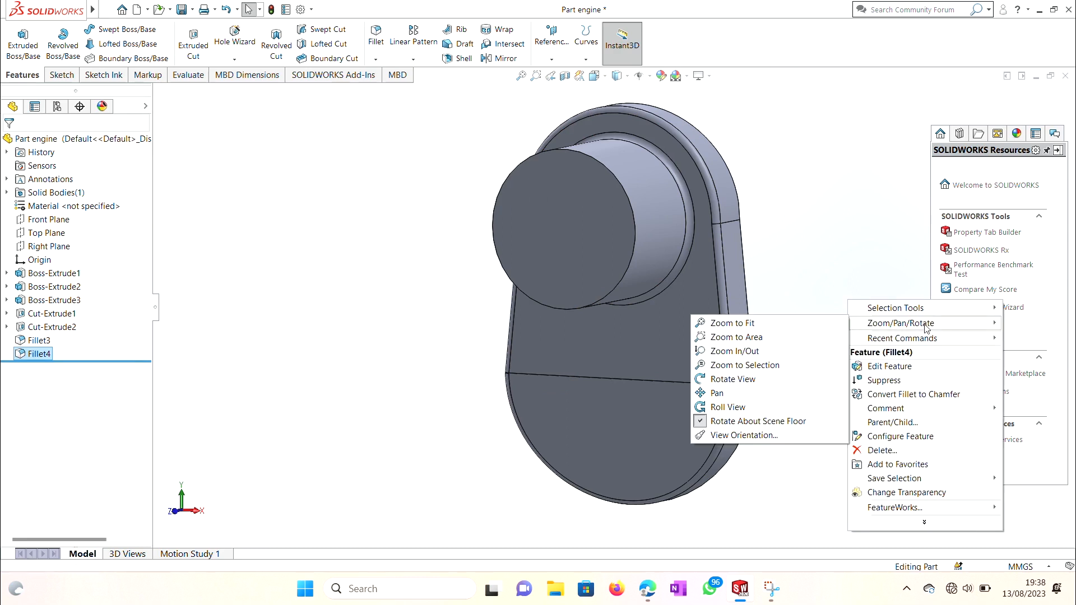
click(781, 378)
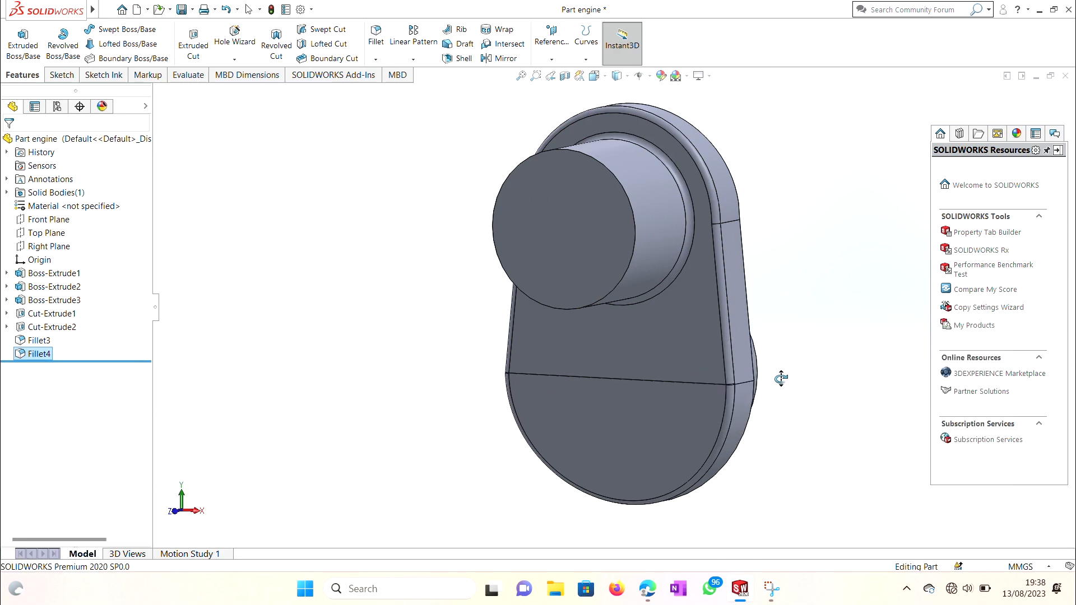
drag(781, 379, 634, 426)
key(Escape)
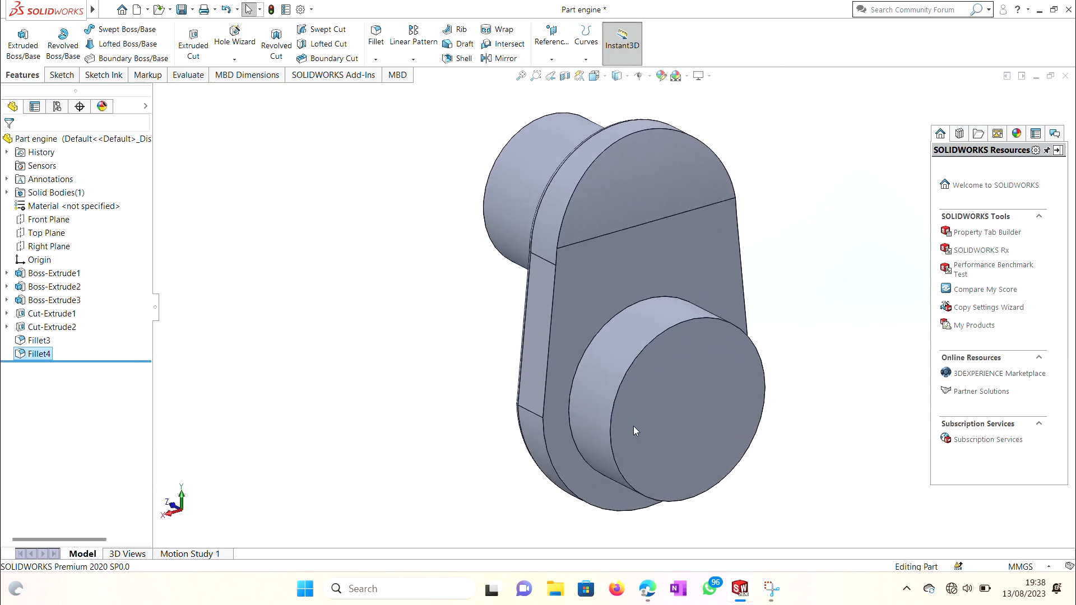
key(Escape)
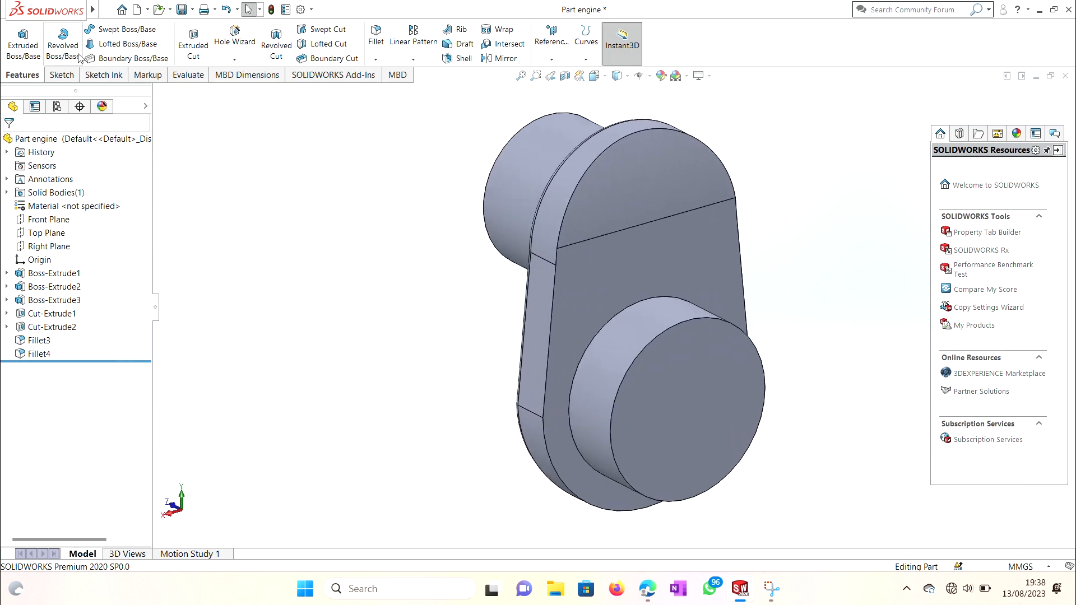
click(376, 37)
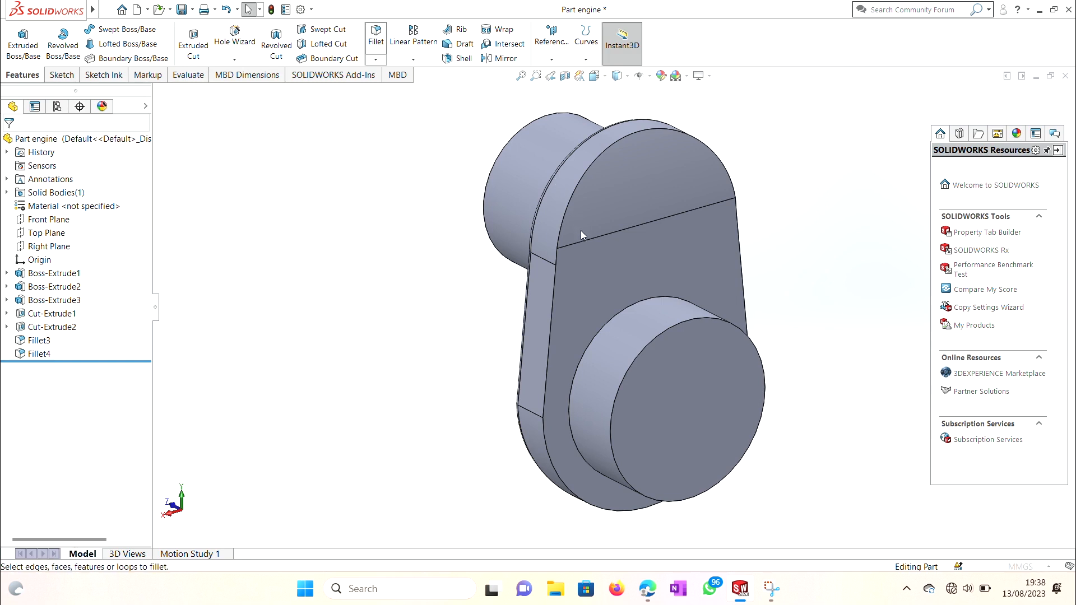
click(582, 268)
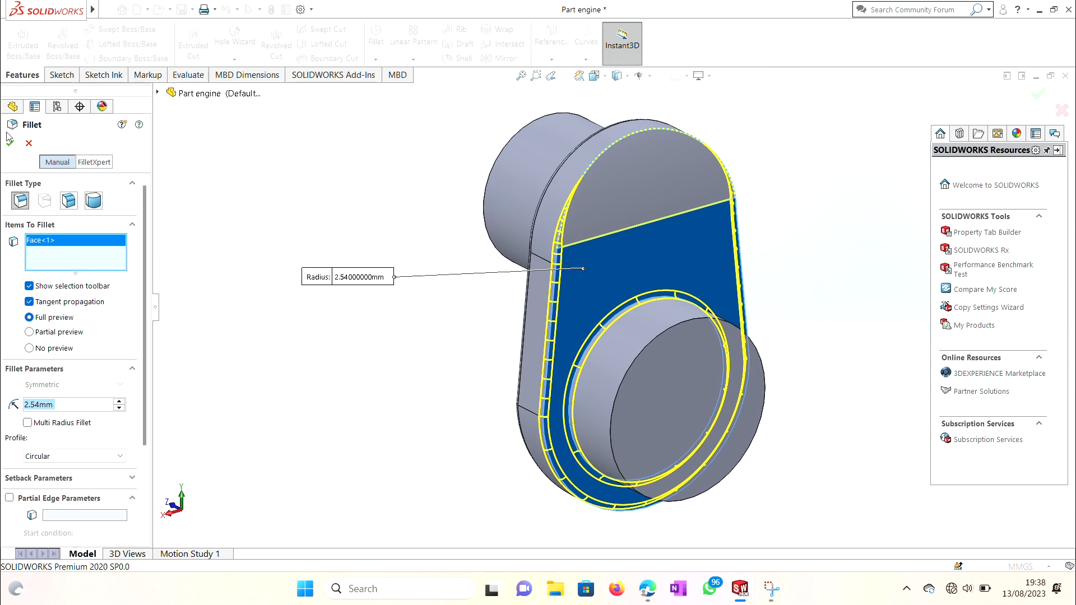
click(10, 143)
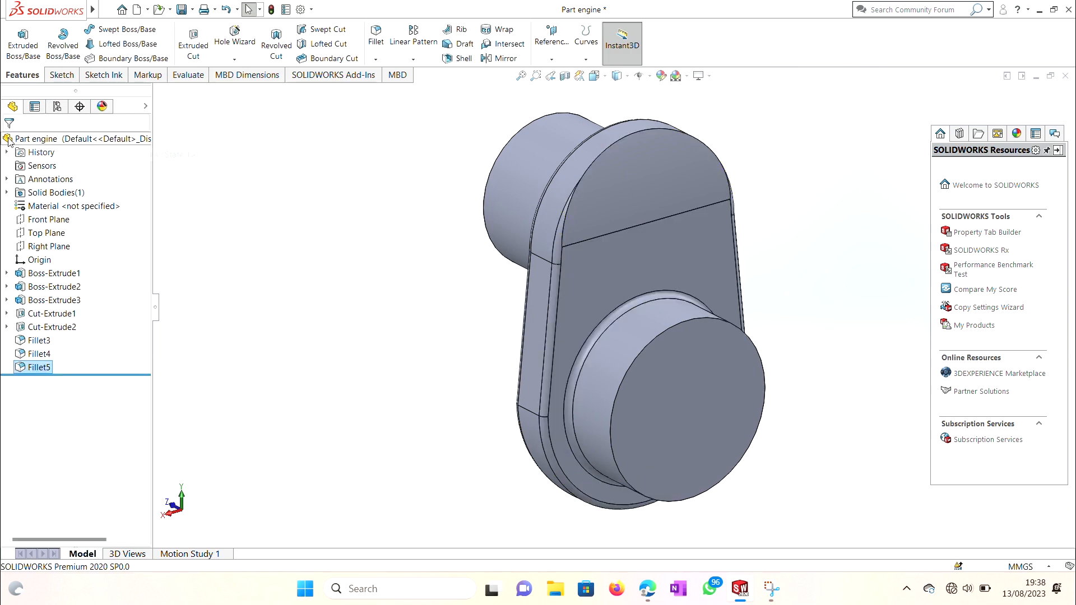
Add a 2.54 mm fillet to the upper cut face on the shorter cylinder's side of the web
click(376, 33)
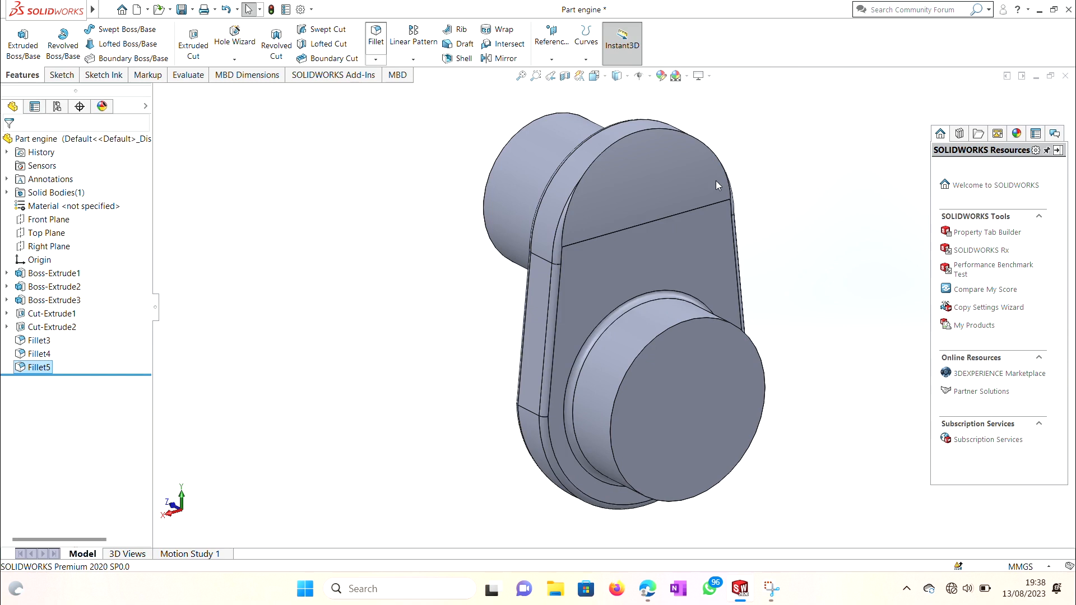
click(657, 187)
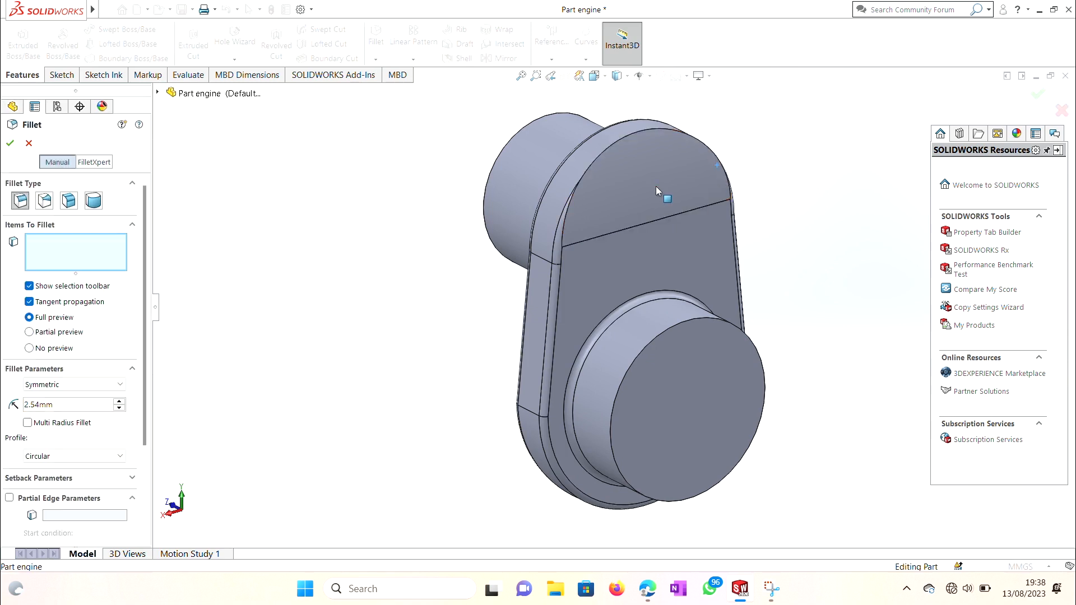
click(8, 143)
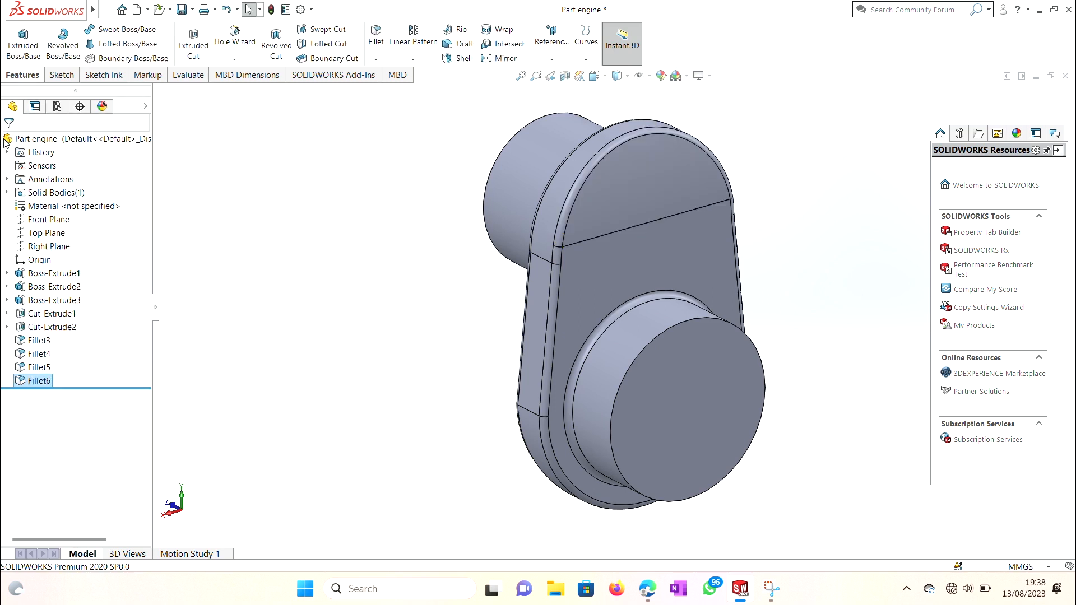
right_click(231, 295)
mouse_move(314, 313)
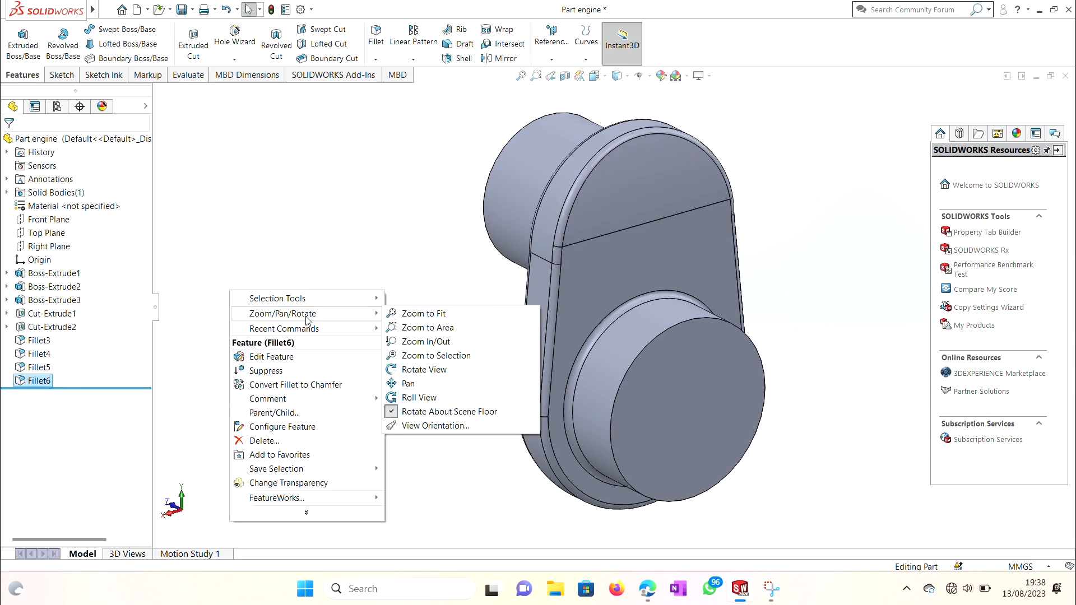
click(398, 370)
drag(426, 384, 480, 396)
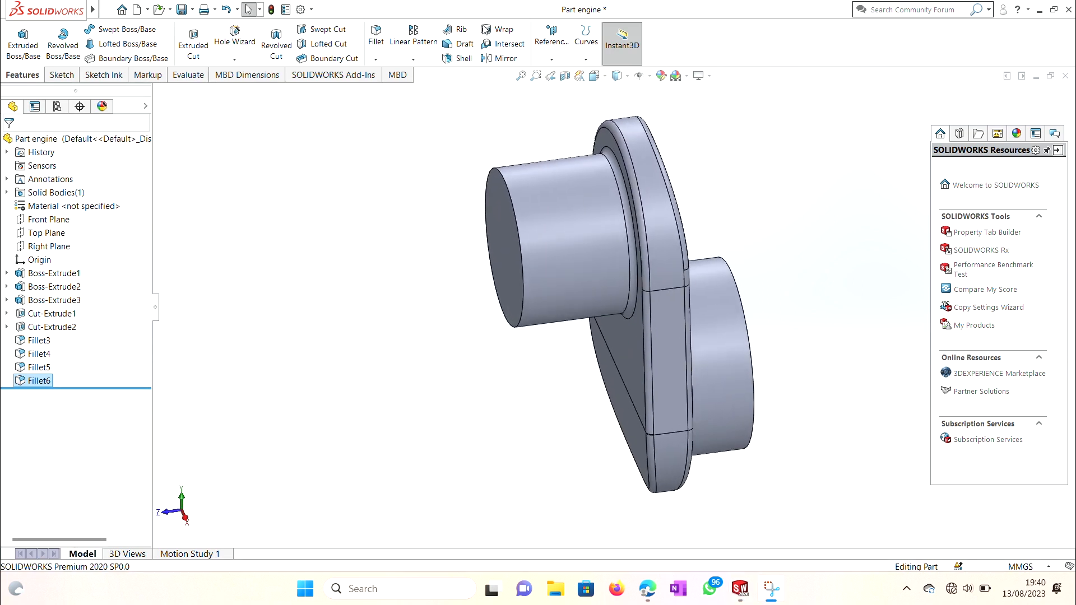
click(414, 59)
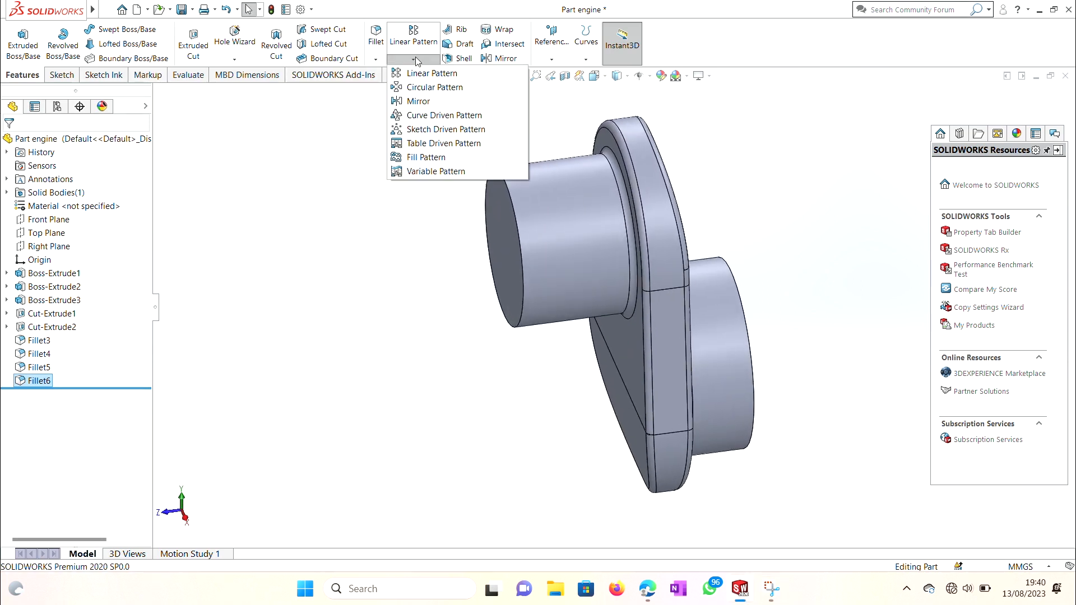
click(440, 103)
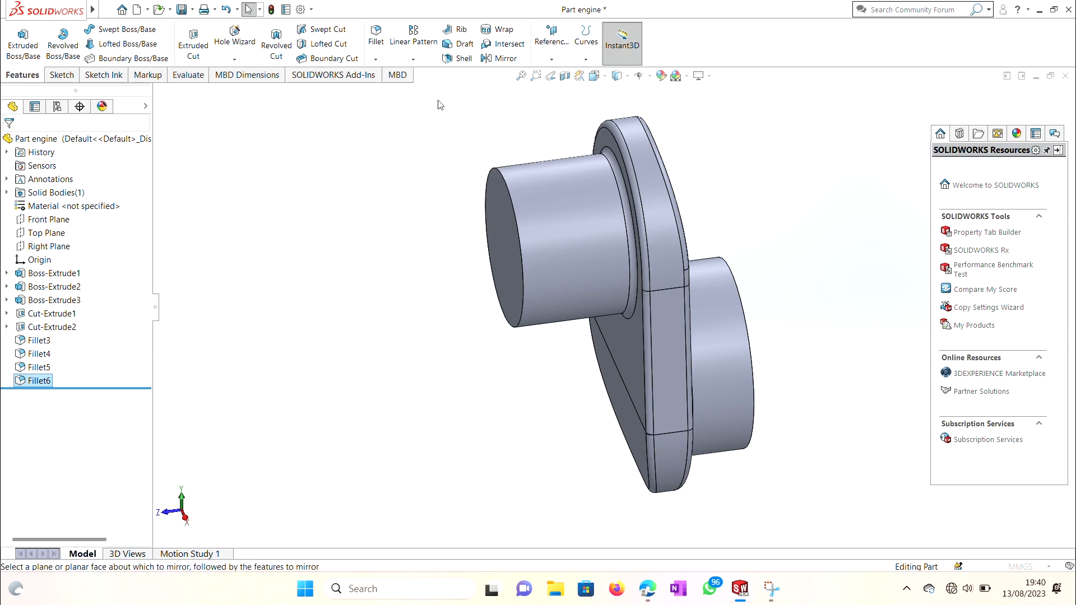
right_click(820, 273)
mouse_move(863, 337)
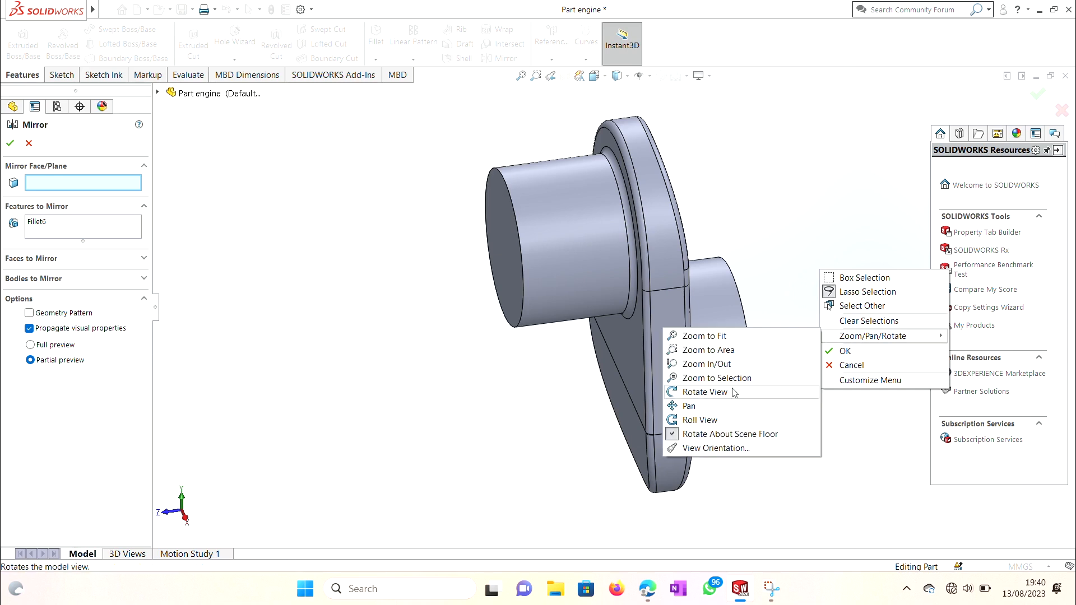
click(782, 392)
drag(782, 392, 731, 409)
key(Escape)
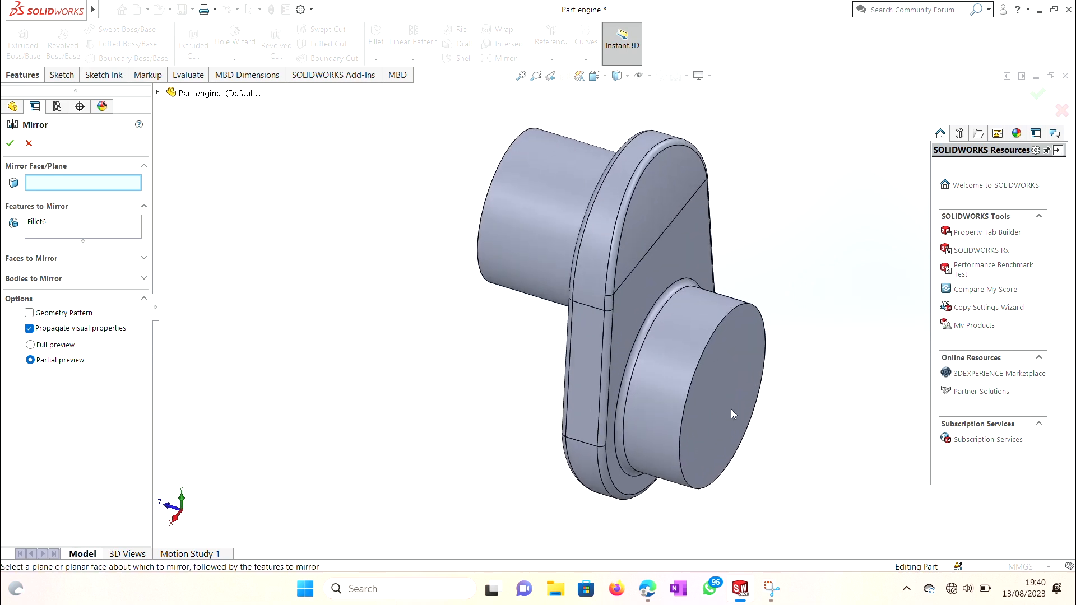
key(Escape)
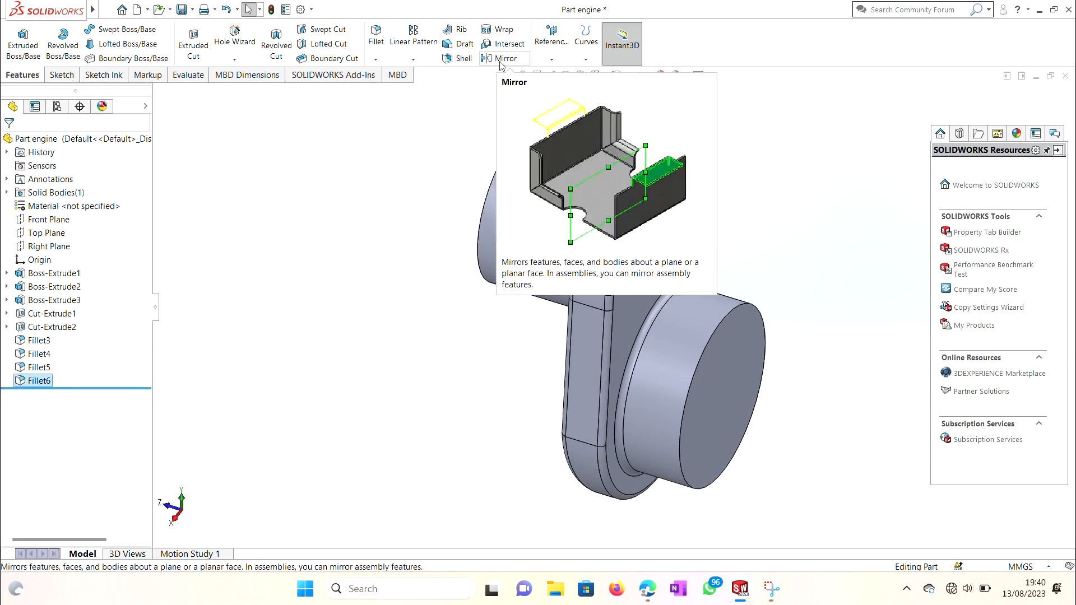
Set up a Mirror about the shorter cylinder's end face, adding the longer cylinder and web extrusions to the features to mirror
click(413, 58)
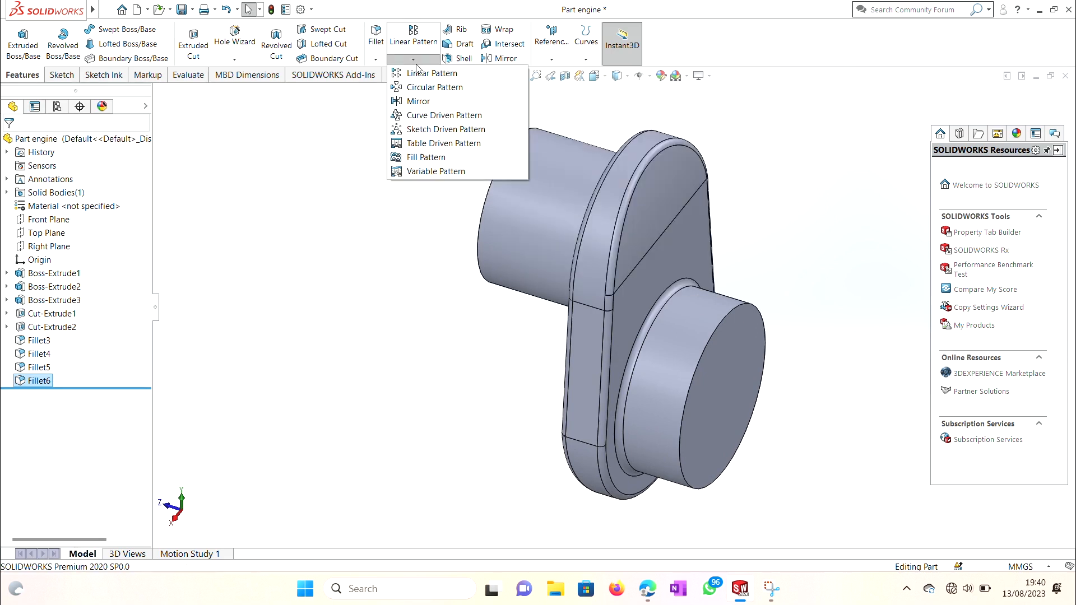
click(418, 102)
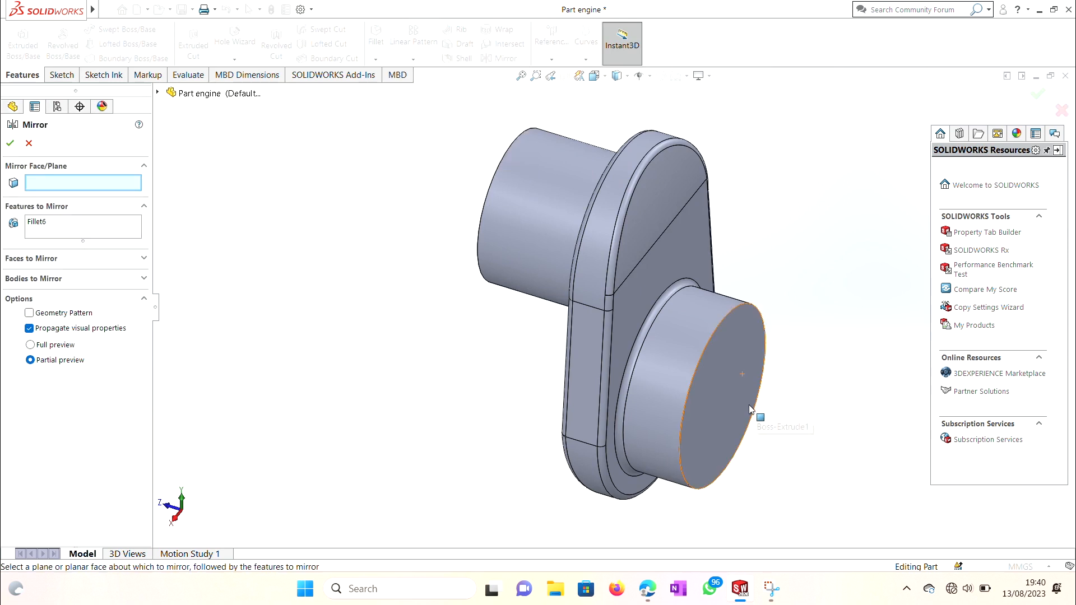
click(750, 406)
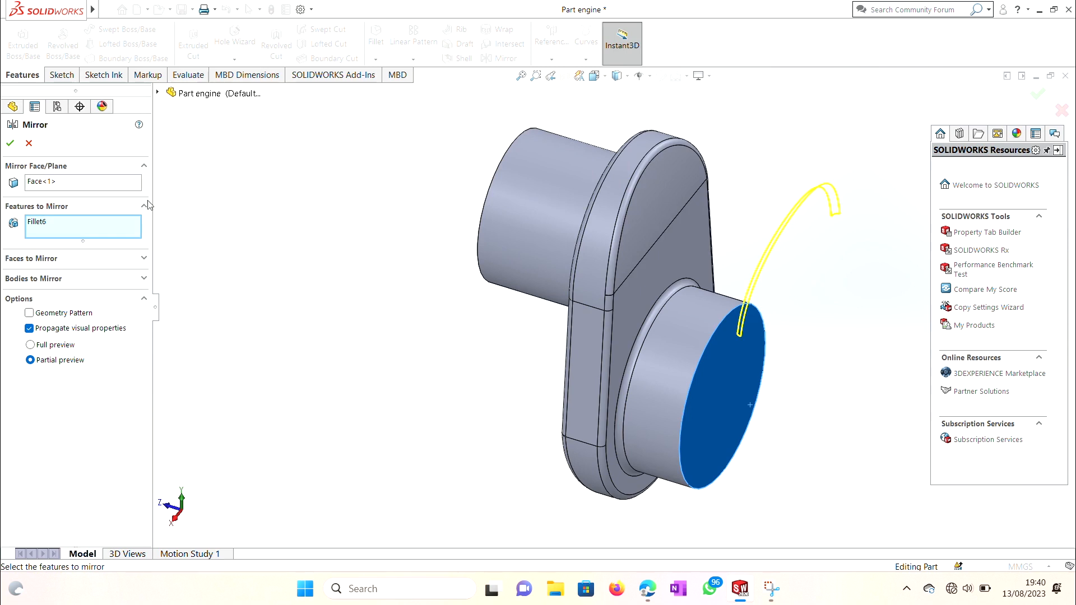
click(112, 185)
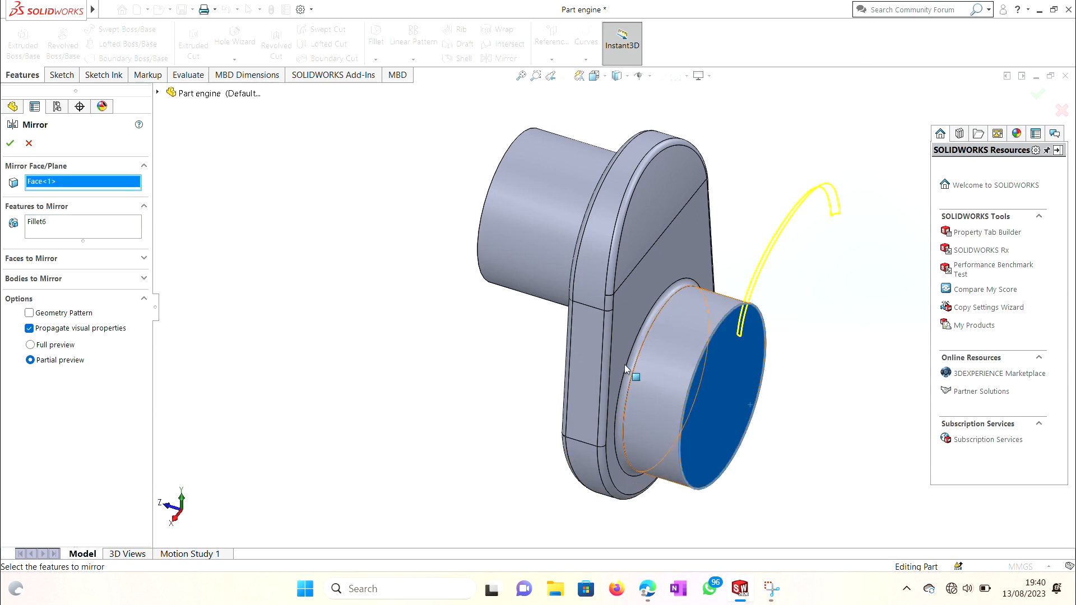
click(79, 230)
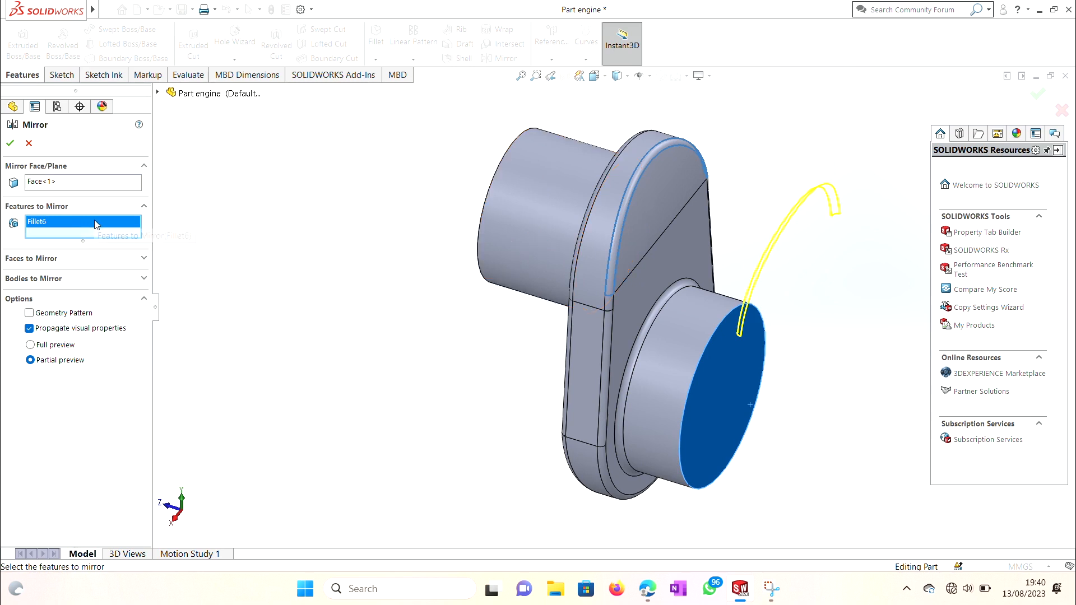
click(519, 240)
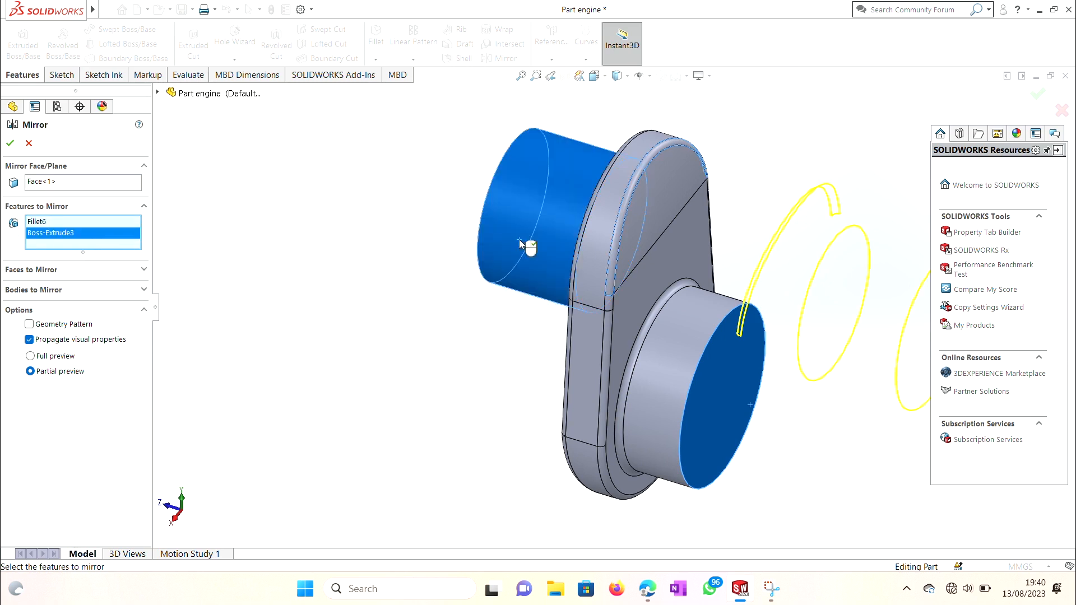
click(587, 365)
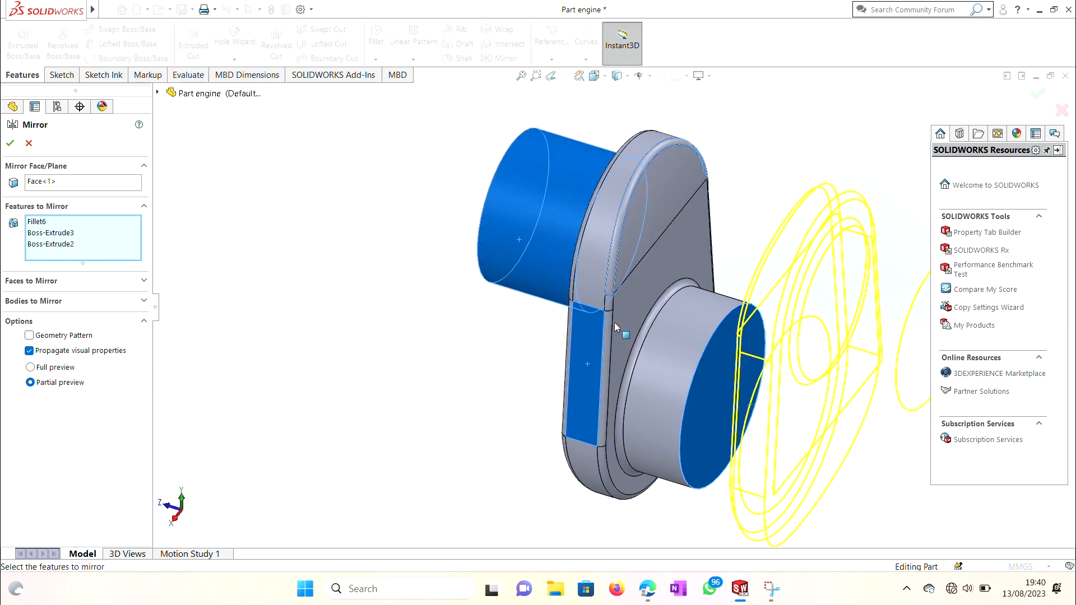
Add Fillet5, Fillet3, Fillet4, Cut-Extrude1 and Cut-Extrude2 to the features to mirror
click(158, 94)
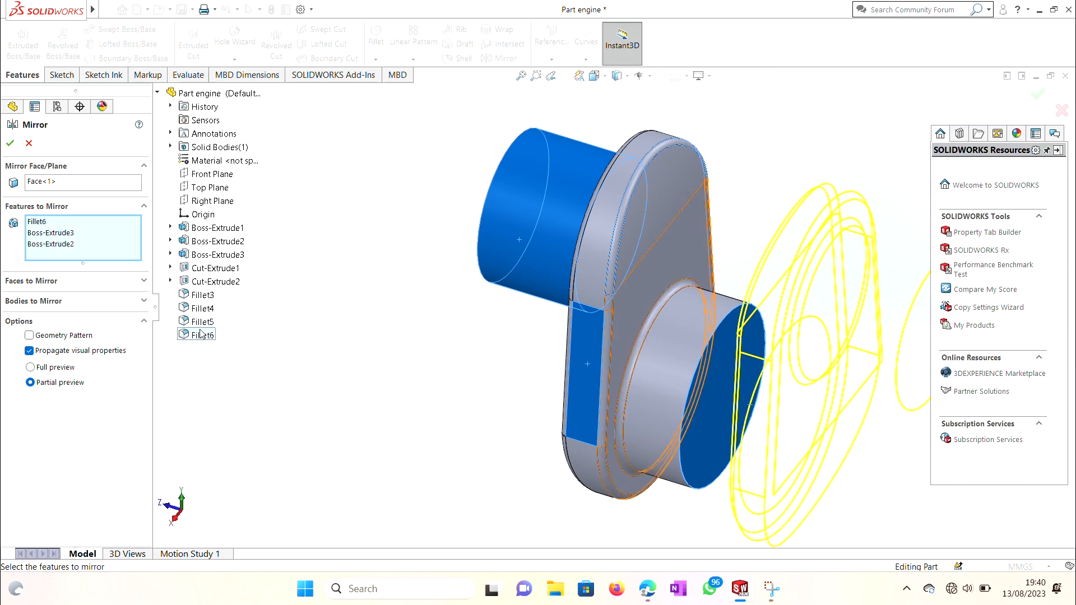
click(198, 322)
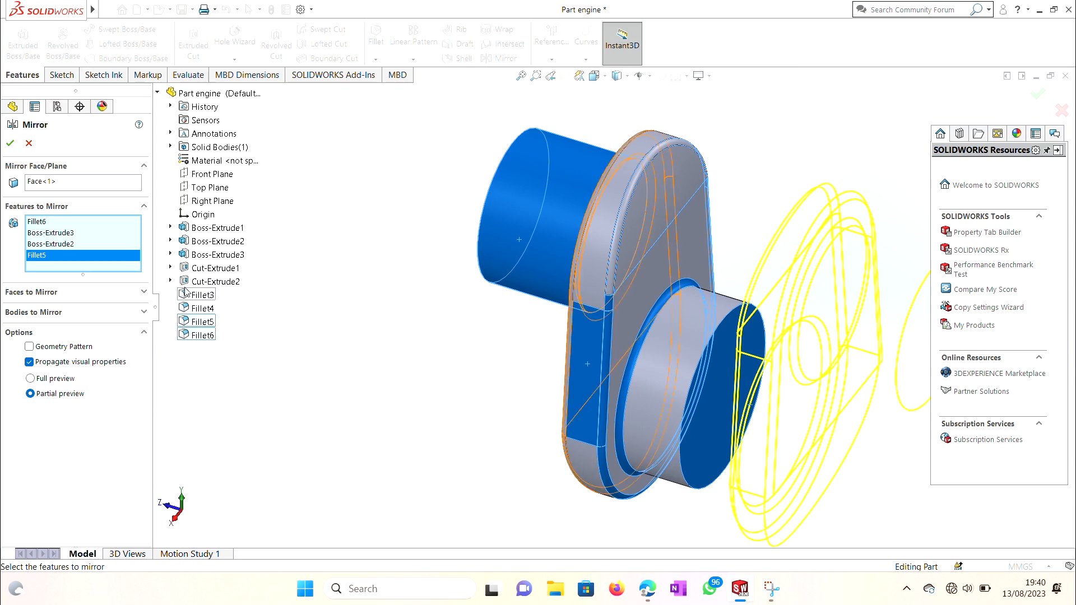
click(186, 293)
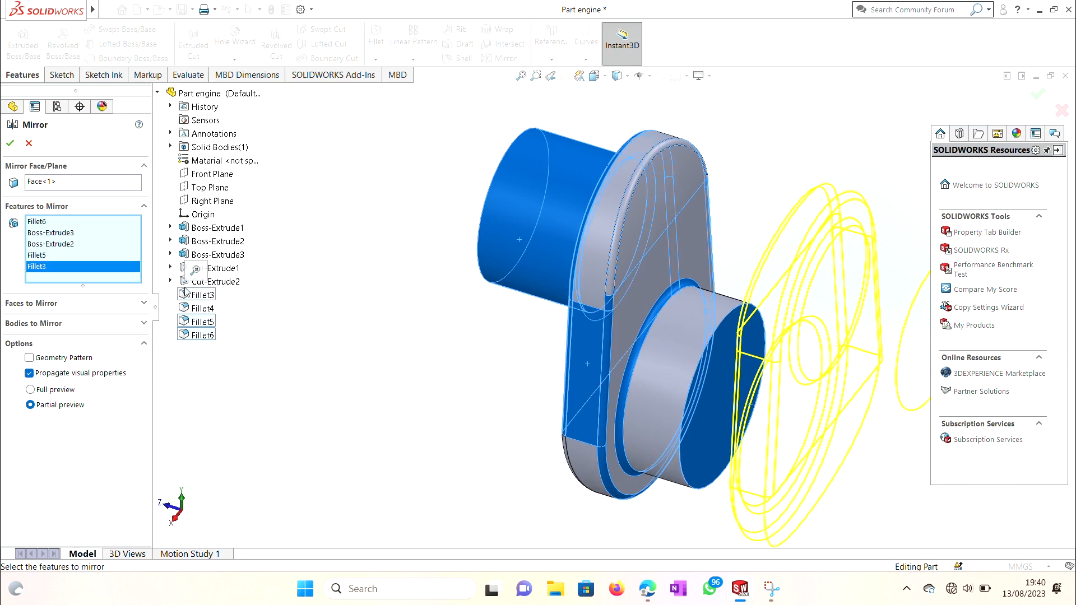
click(201, 310)
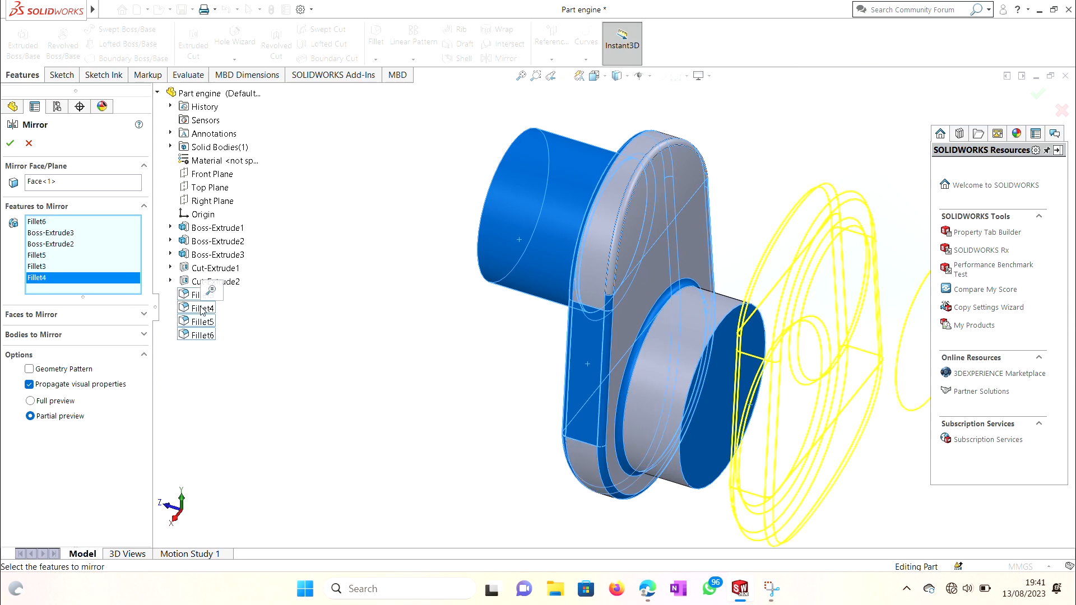
click(189, 268)
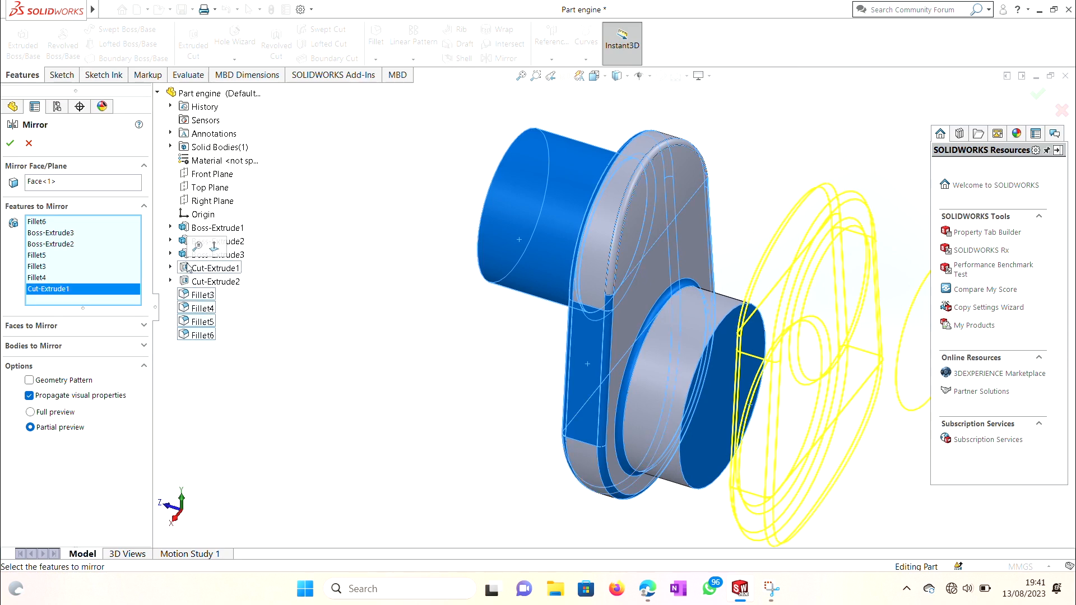
click(210, 282)
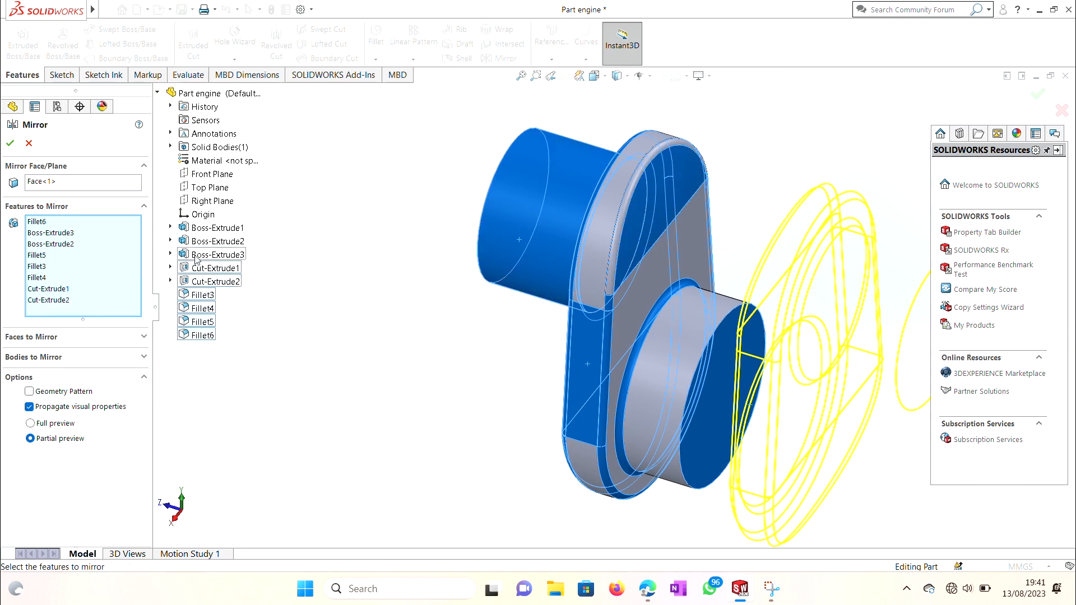
Include the shorter cylinder's extrusion, Boss-Extrude1, in the features to mirror and complete the mirror
click(209, 228)
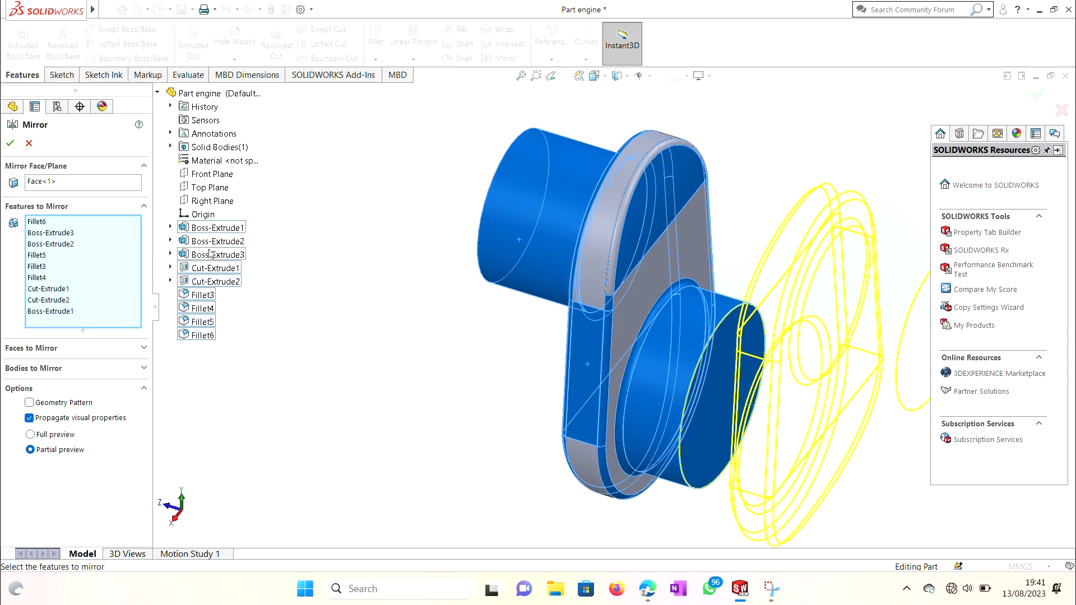
double_click(209, 254)
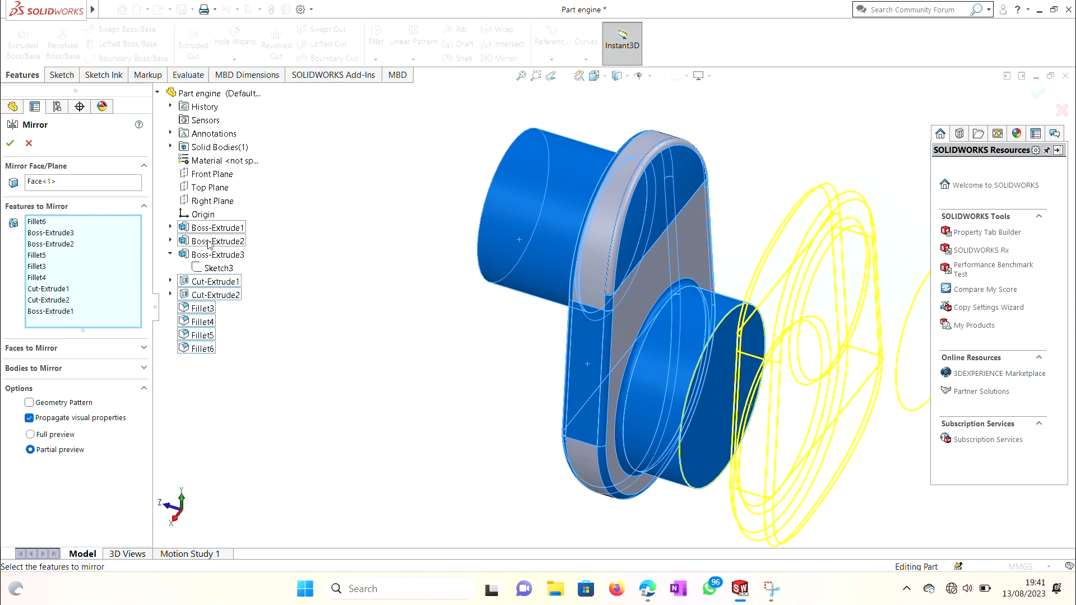
click(10, 144)
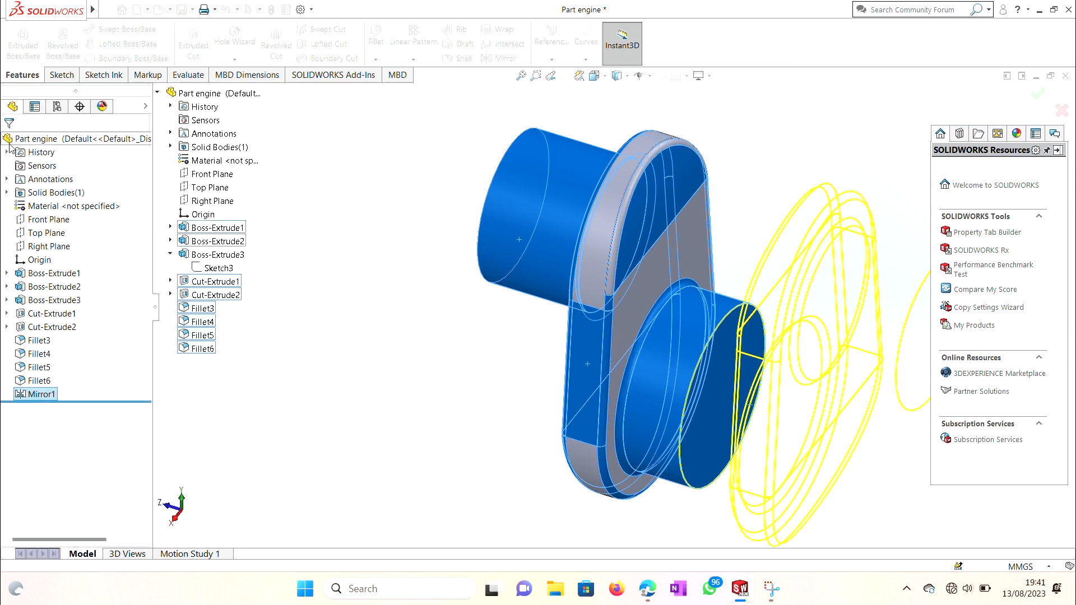
scroll(361, 300, down, 3)
scroll(361, 300, up, 4)
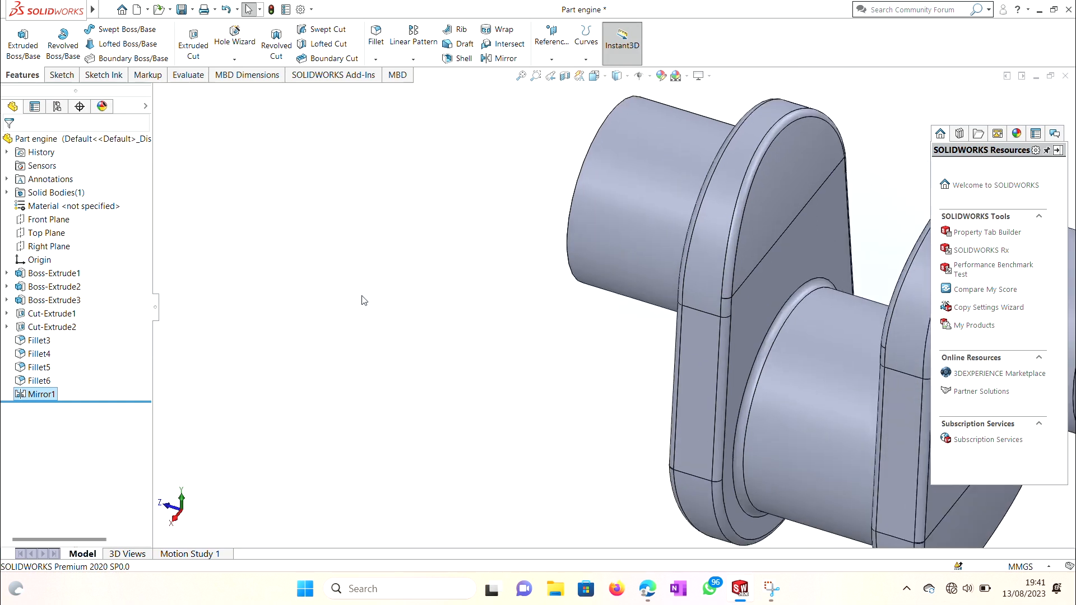